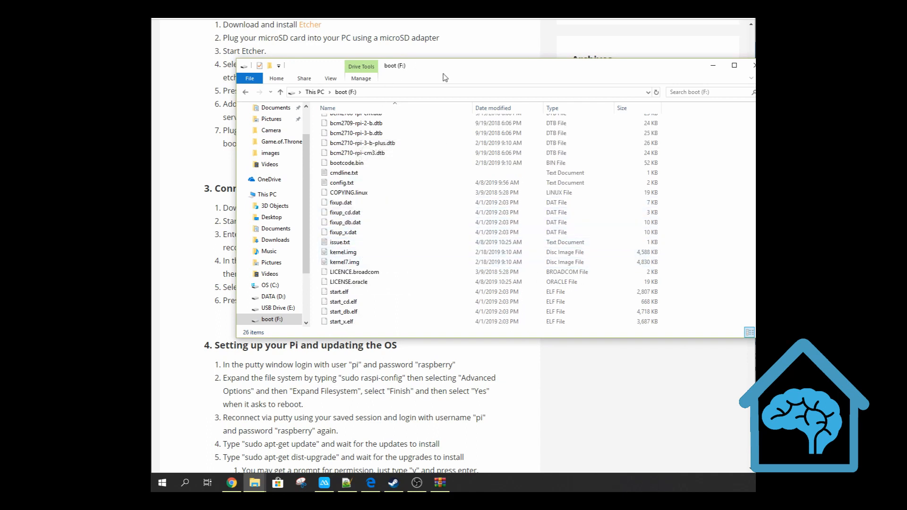
Create a new folder named ssh in the root of the boot (F:) drive and close its window
drag(465, 71, 433, 166)
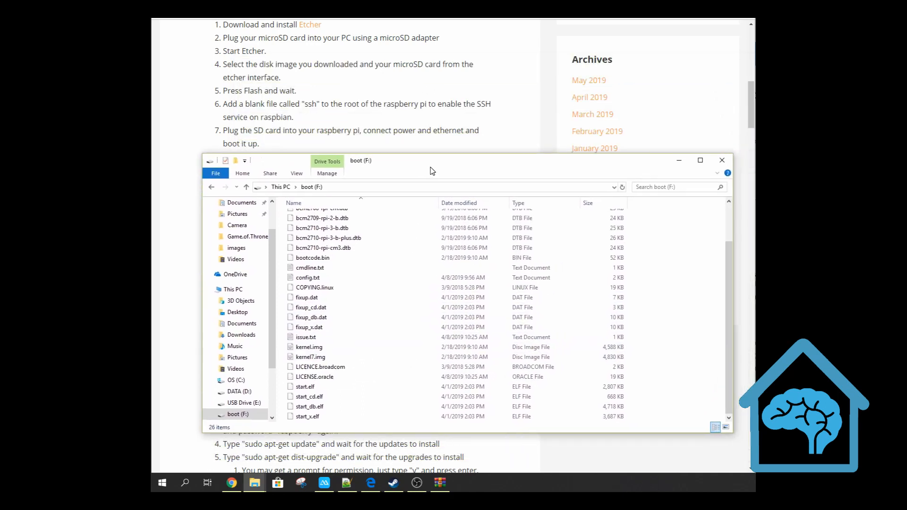
right_click(673, 281)
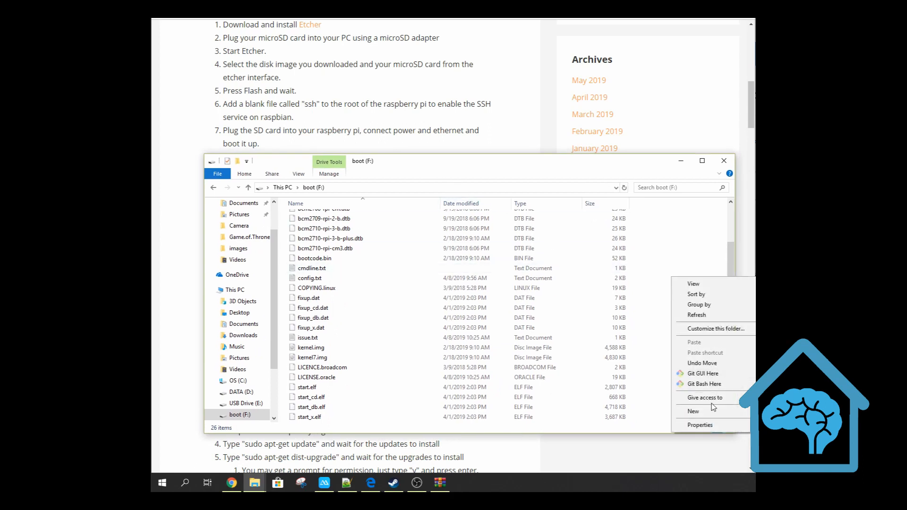
click(798, 412)
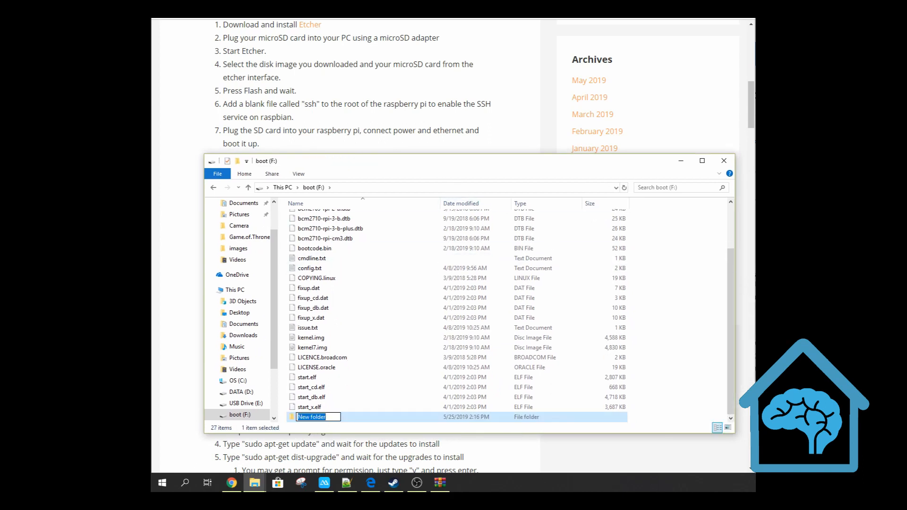
text(ssh)
key(Return)
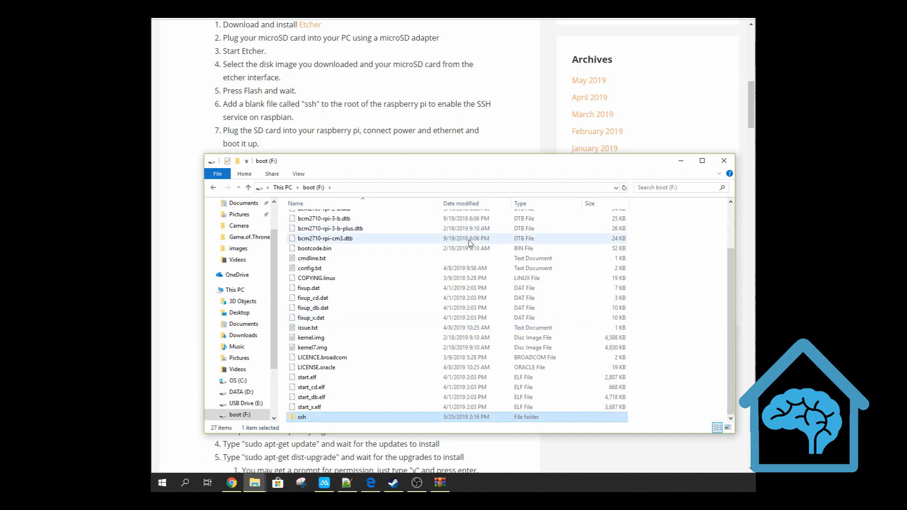
click(728, 168)
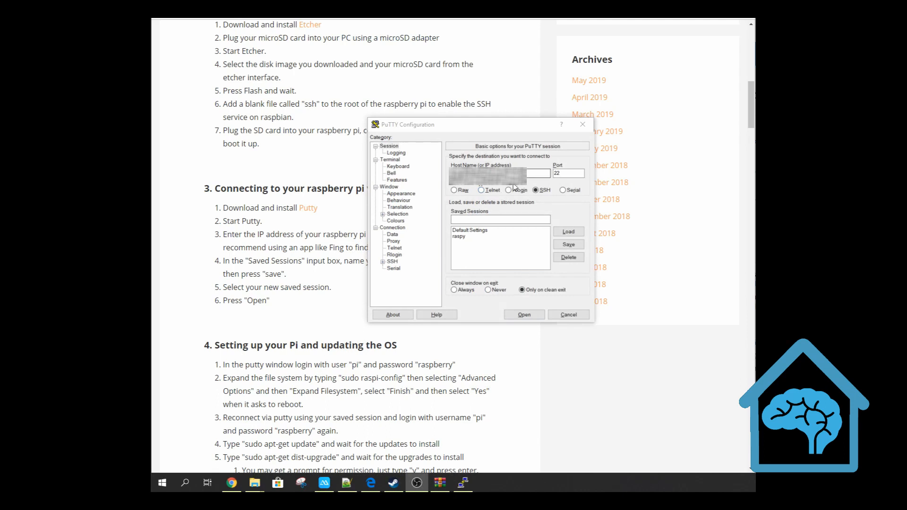
Open the PuTTY SSH session on port 22 to the Raspberry Pi and accept the server's host key
click(525, 314)
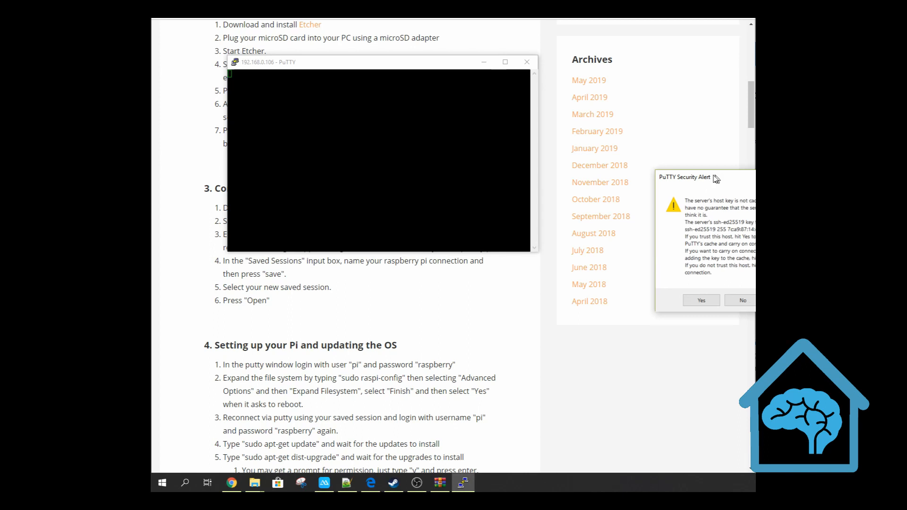
click(493, 279)
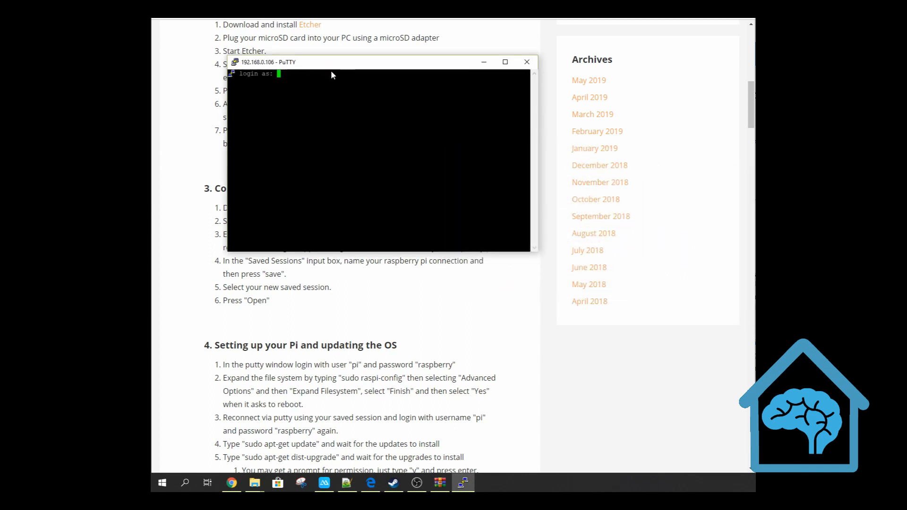
drag(330, 70, 347, 39)
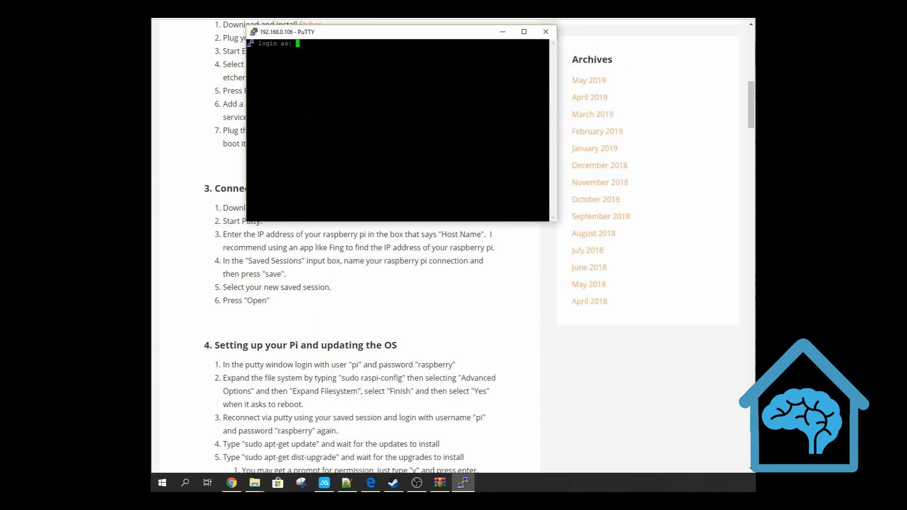
Log in to the Raspberry Pi as user pi with the account password
text(pi)
key(Return)
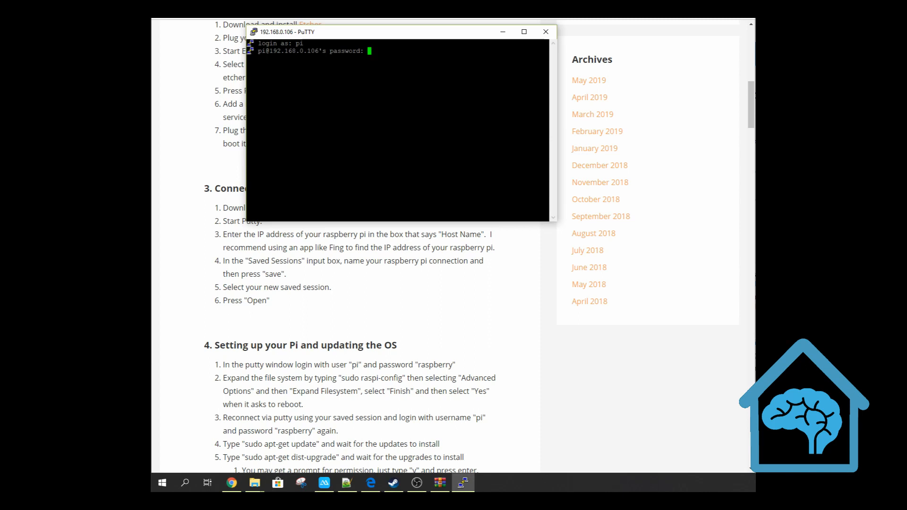
key(Return)
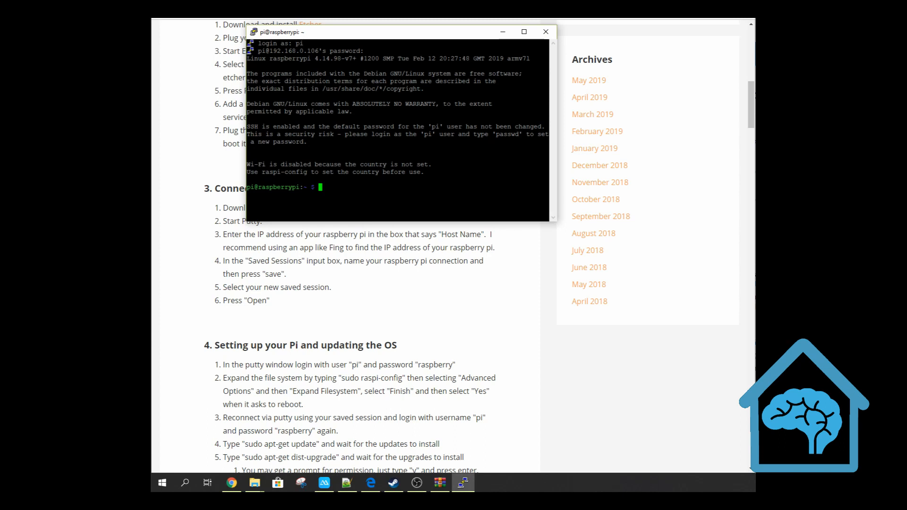
Review the guide's section 4 on setting up the Pi and updating the OS in Chrome
scroll(468, 317, down, 1)
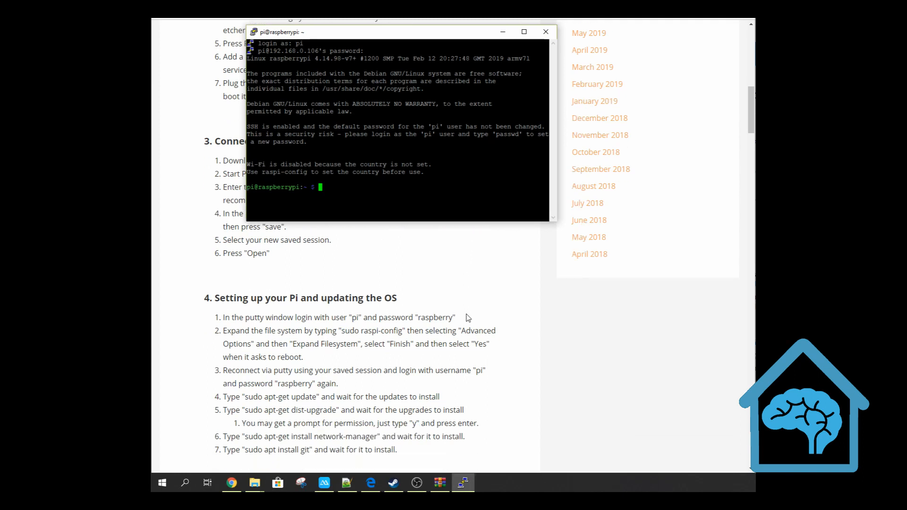
scroll(467, 317, down, 1)
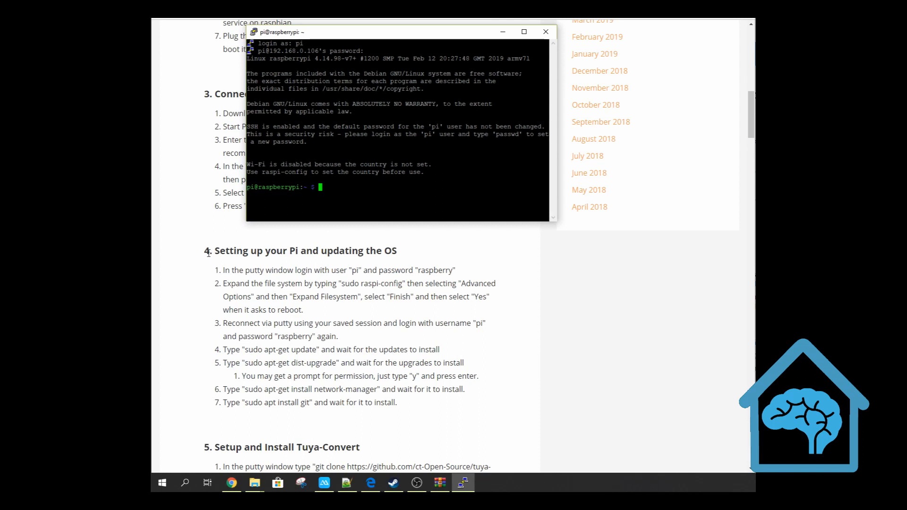
drag(210, 250, 421, 421)
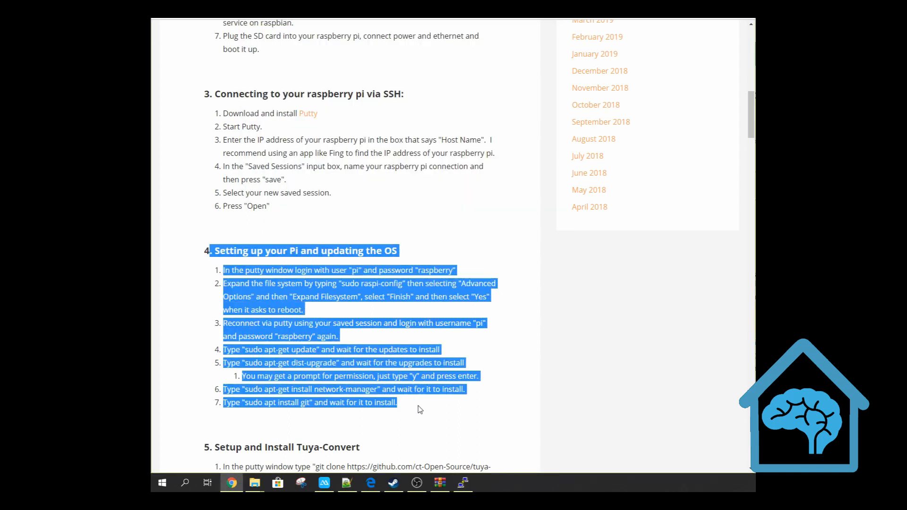
click(422, 411)
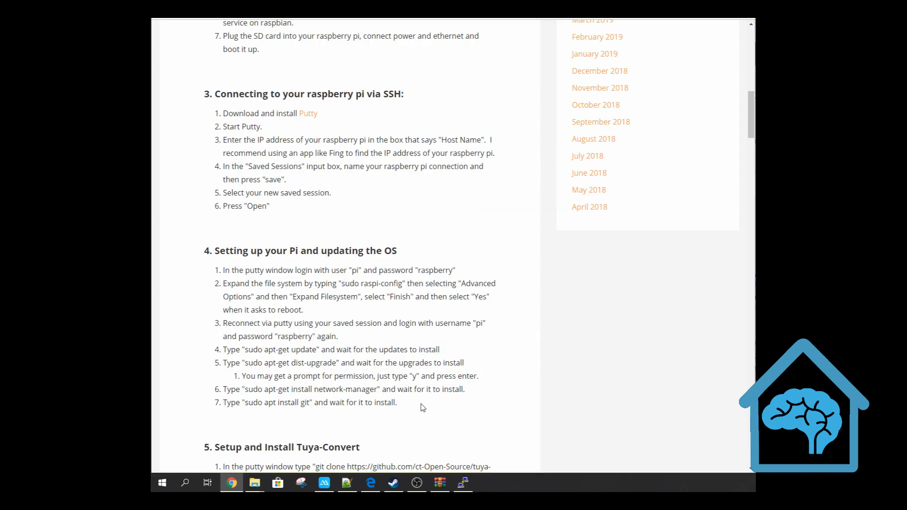
Copy "sudo apt-get update" from the guide and run it in the PuTTY terminal
key(alt+Tab)
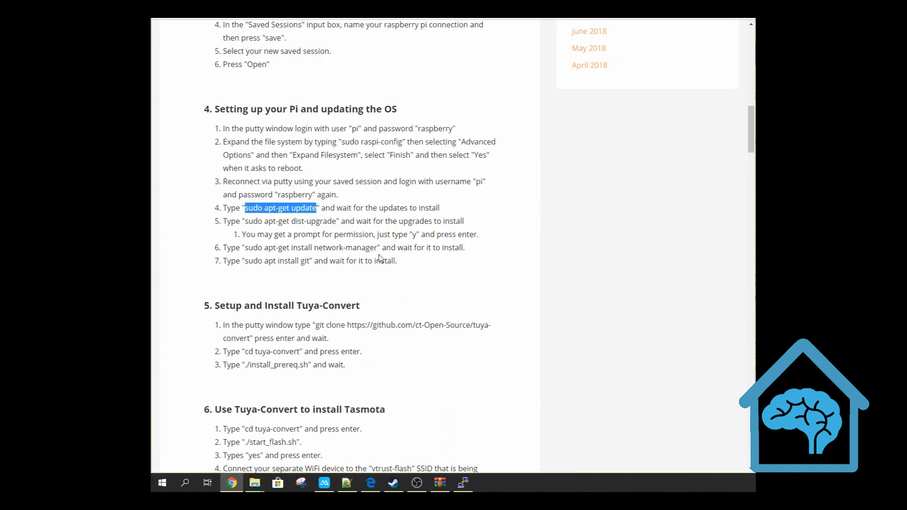
key(alt+Tab)
right_click(402, 208)
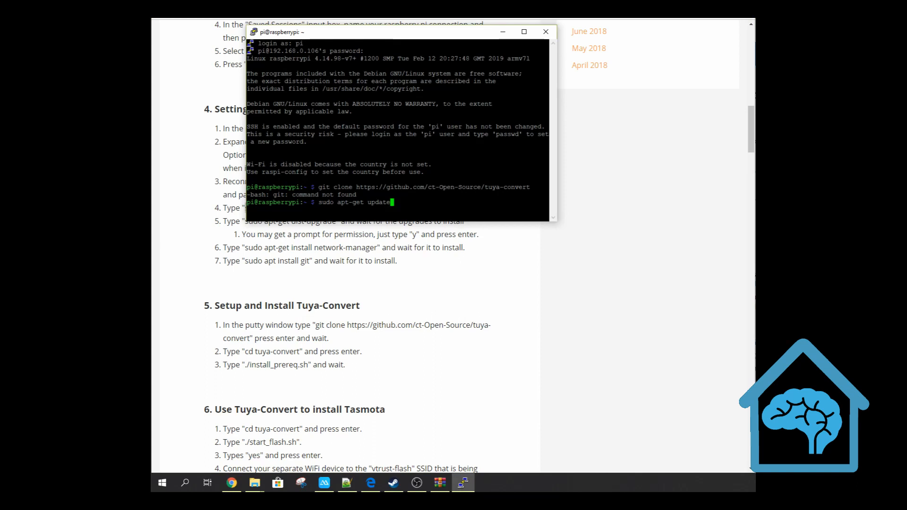
key(Return)
Copy "sudo apt-get dist-upgrade" from the guide in Chrome and run it in the PuTTY terminal
key(alt+Tab)
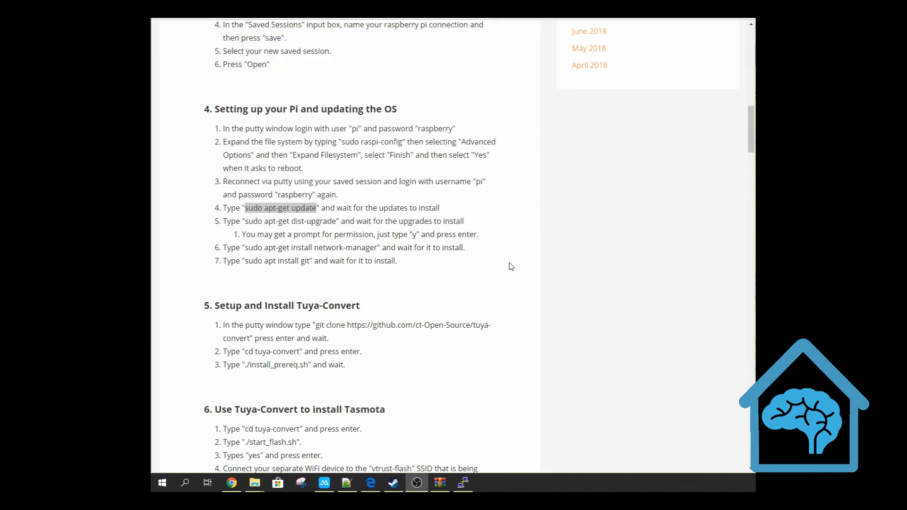
click(511, 266)
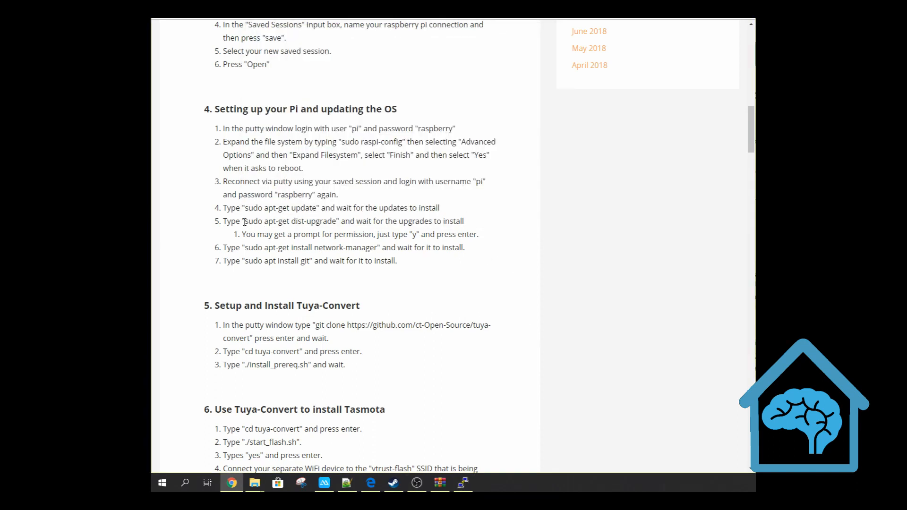
drag(244, 220, 341, 219)
key(ctrl+c)
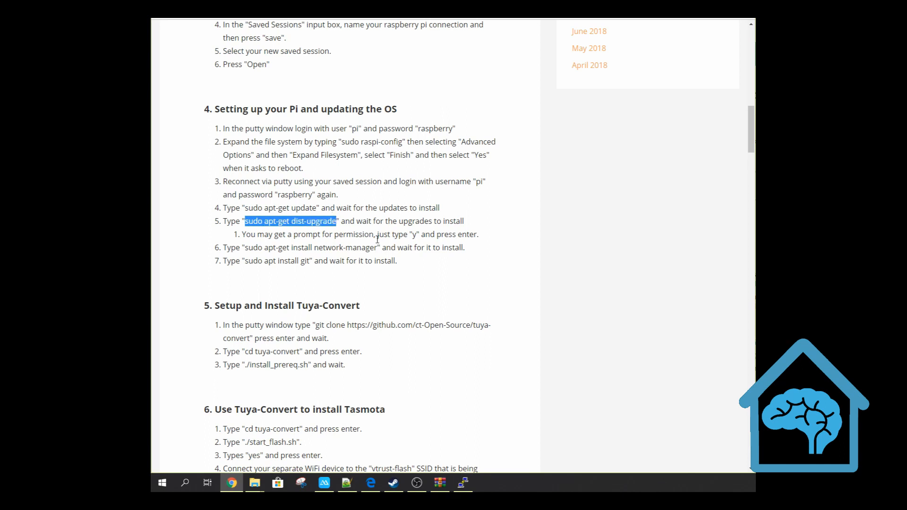
key(alt+Tab)
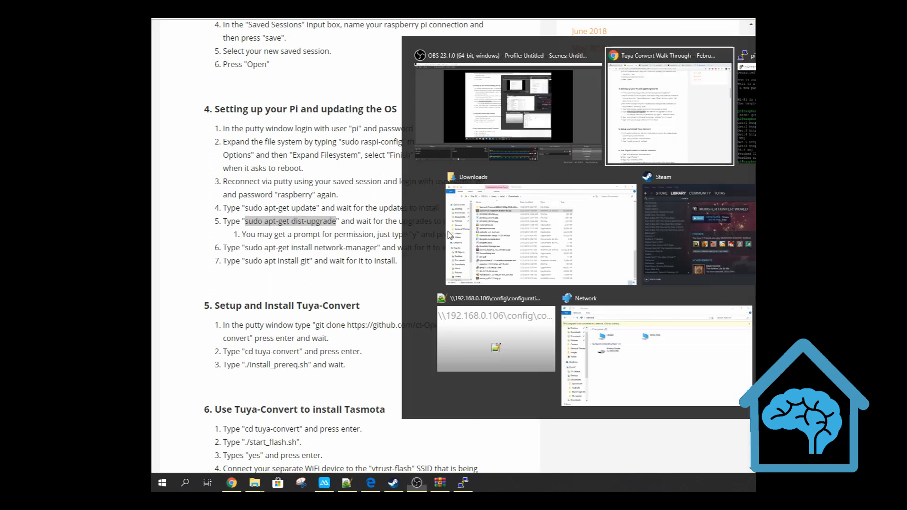
key(alt+Tab)
right_click(444, 199)
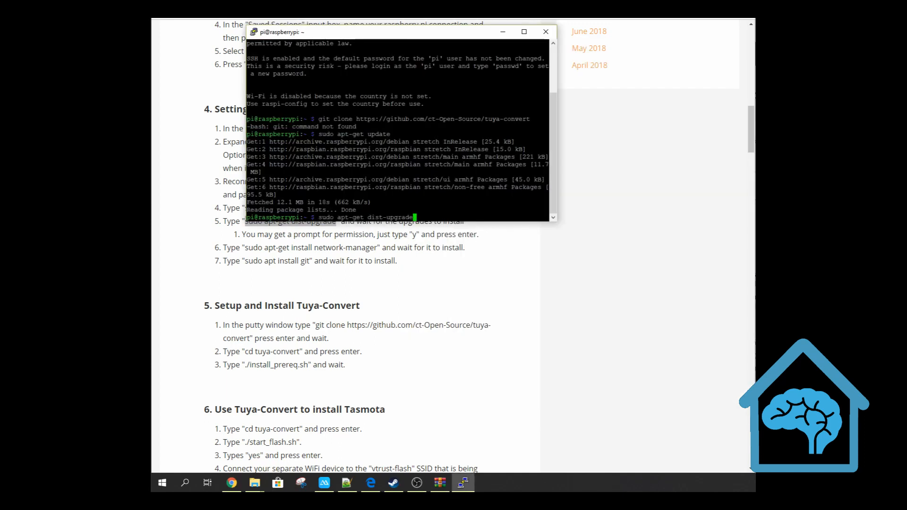
key(Return)
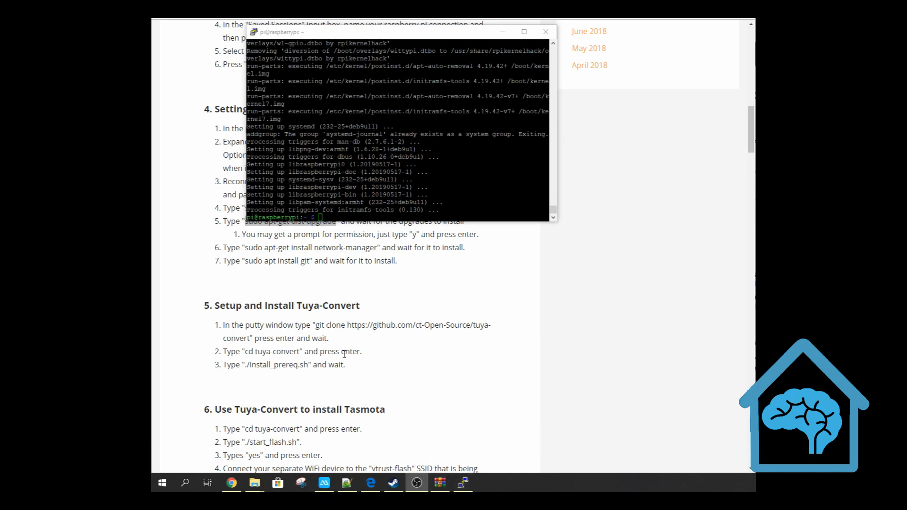
Copy "sudo apt-get install network-manager" from the guide in Chrome and run it in the PuTTY terminal
click(302, 276)
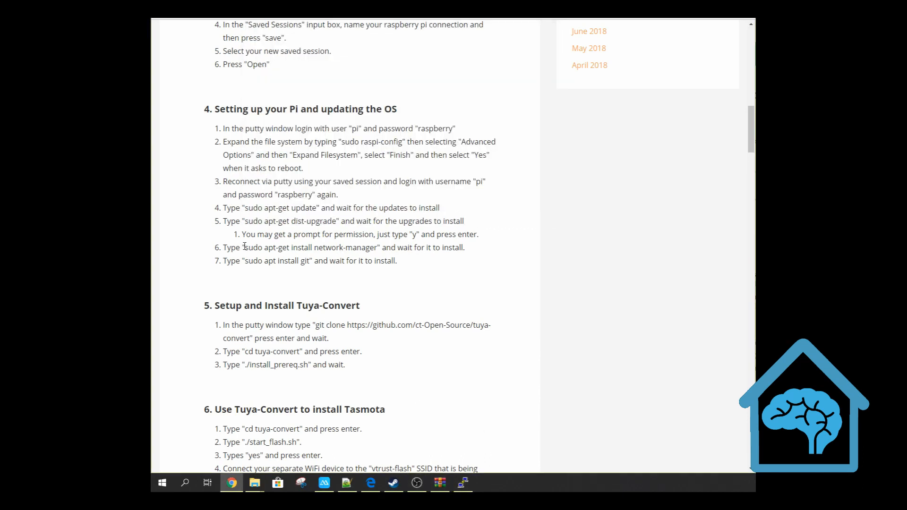
drag(247, 248, 379, 251)
key(ctrl+c)
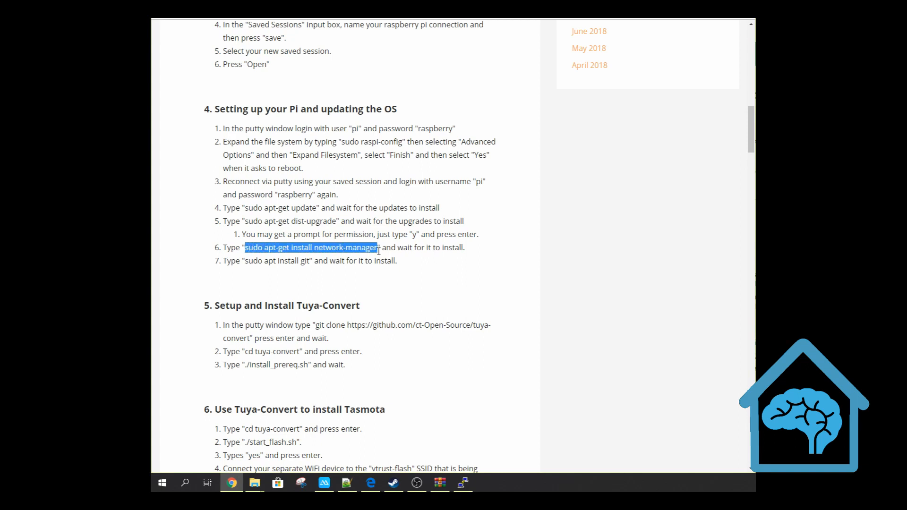
key(alt+Tab)
key(alt+Tab)
key(Tab)
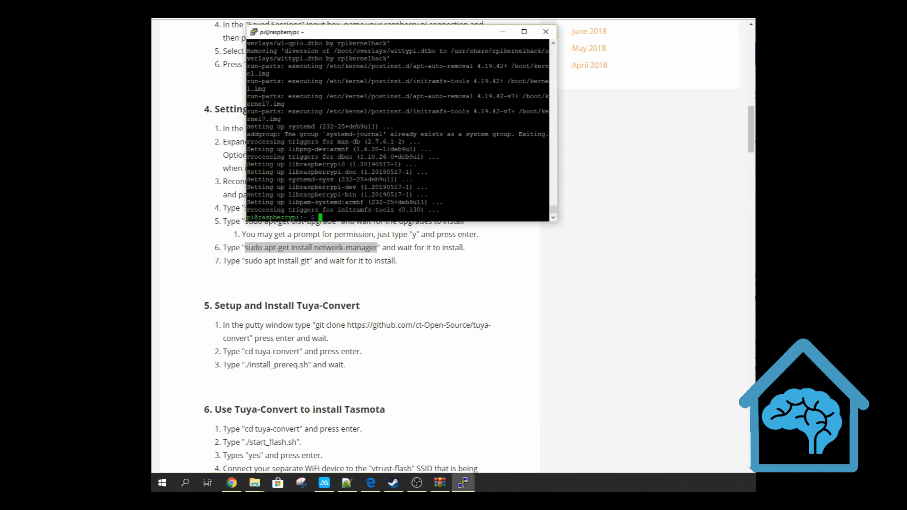
right_click(390, 208)
key(Return)
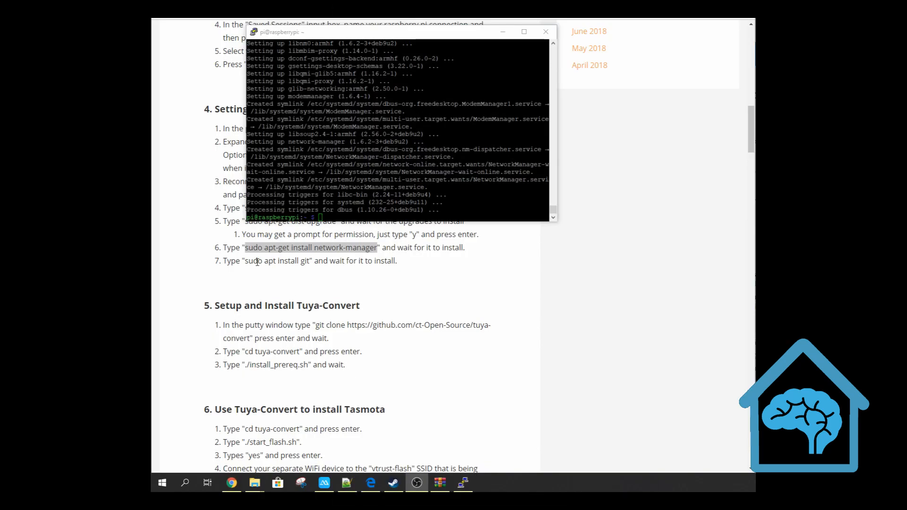
Copy "sudo apt install git" from the guide in Chrome, run it in the PuTTY terminal, and confirm the installation with y
click(246, 261)
drag(246, 261, 312, 261)
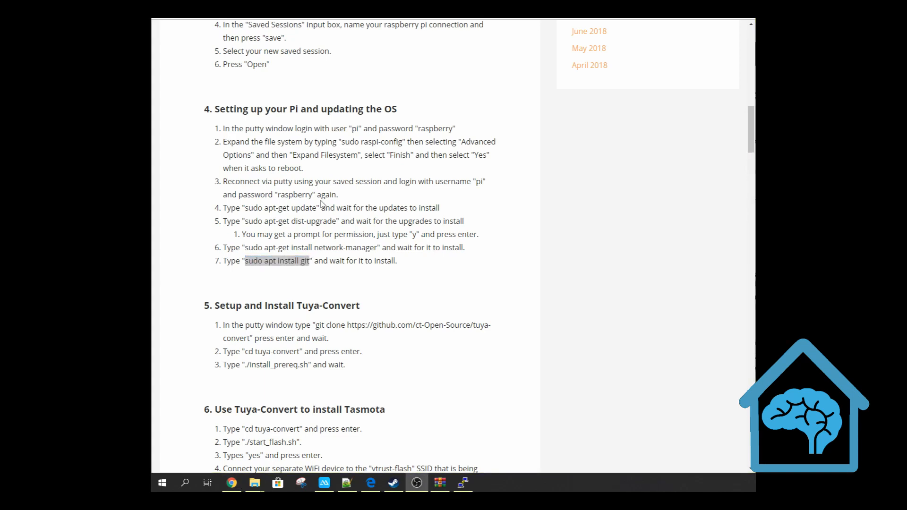
key(alt+Tab)
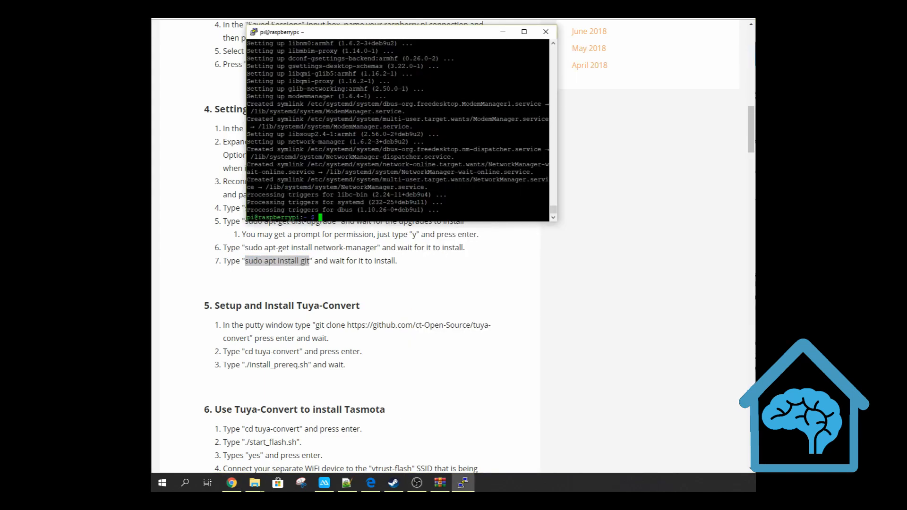
right_click(321, 204)
key(Return)
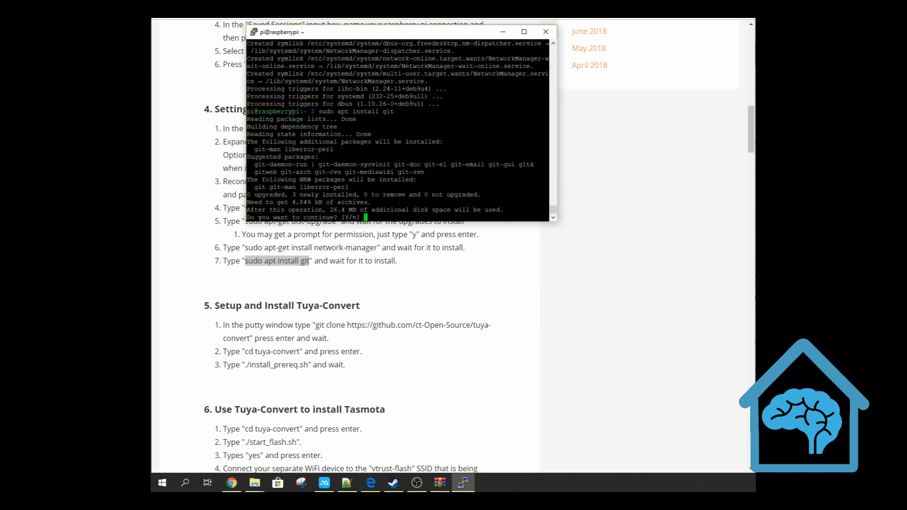
text(y)
key(Return)
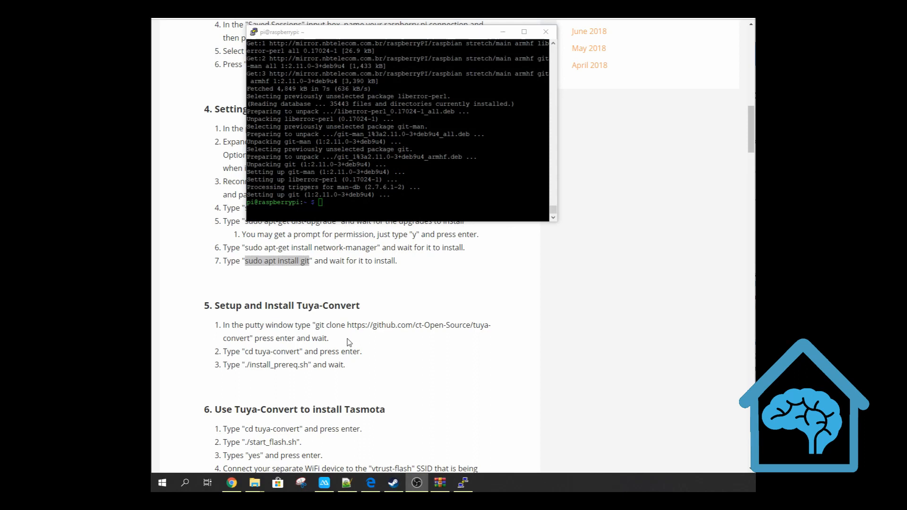
click(316, 325)
mouse_move(316, 325)
mouse_down()
mouse_move(379, 325)
mouse_move(248, 339)
mouse_up()
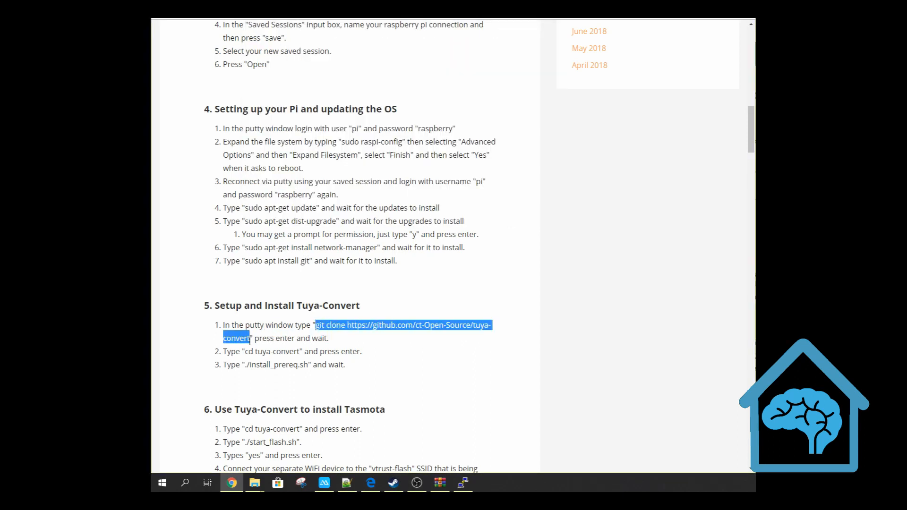
key(alt+Tab)
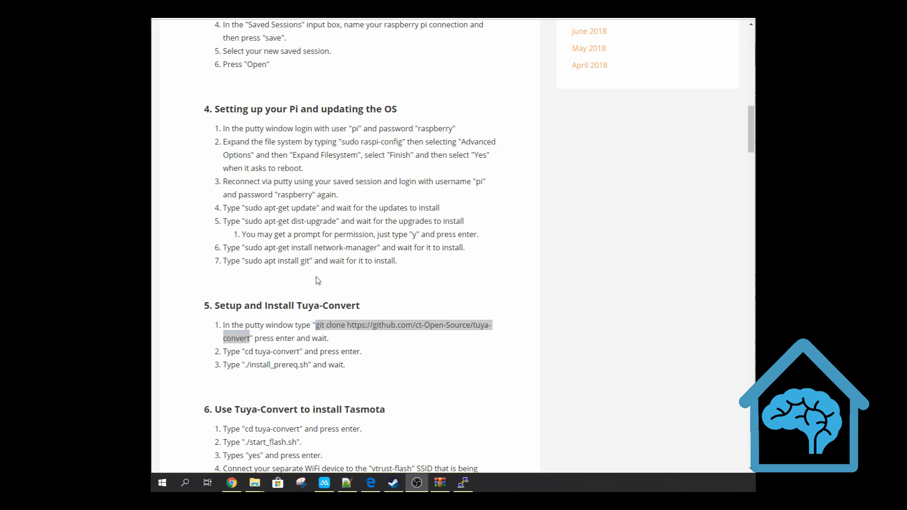
key(alt+Tab)
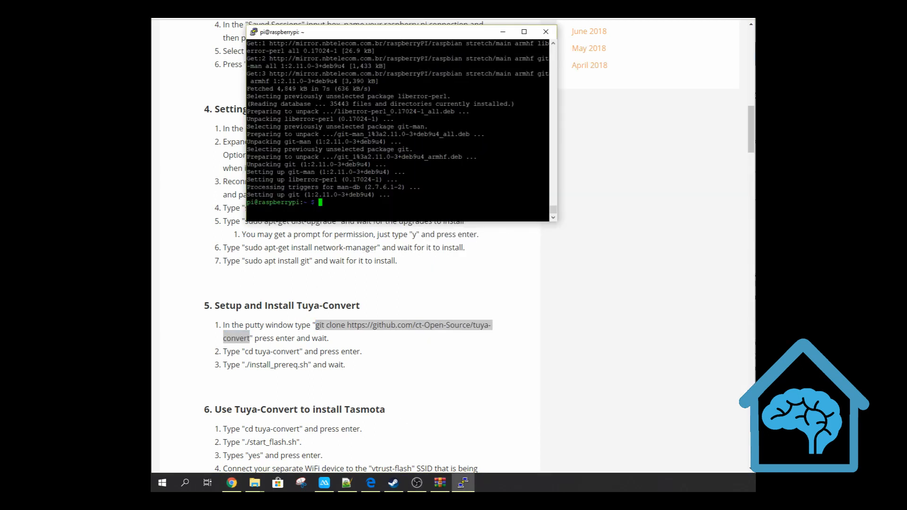
text(git clone https://github.com/ct-Open-Source/tuya-convert)
key(Return)
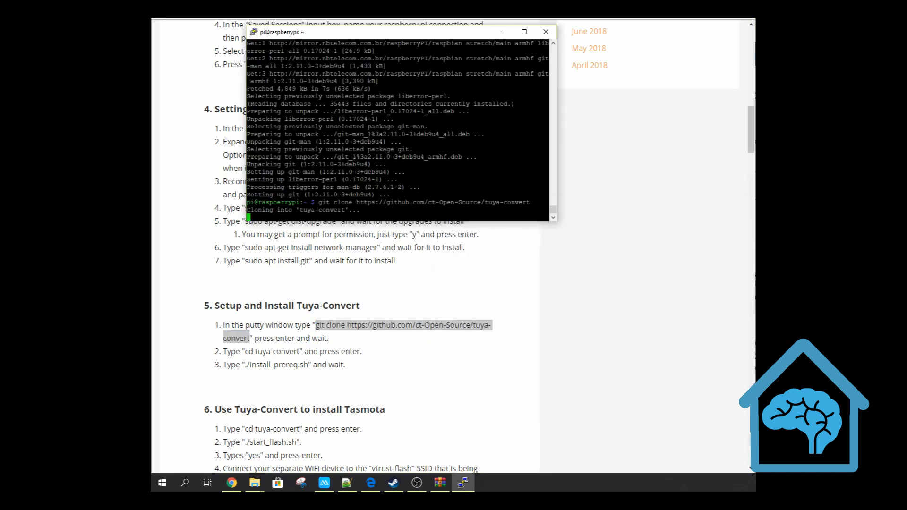
key(alt+Tab)
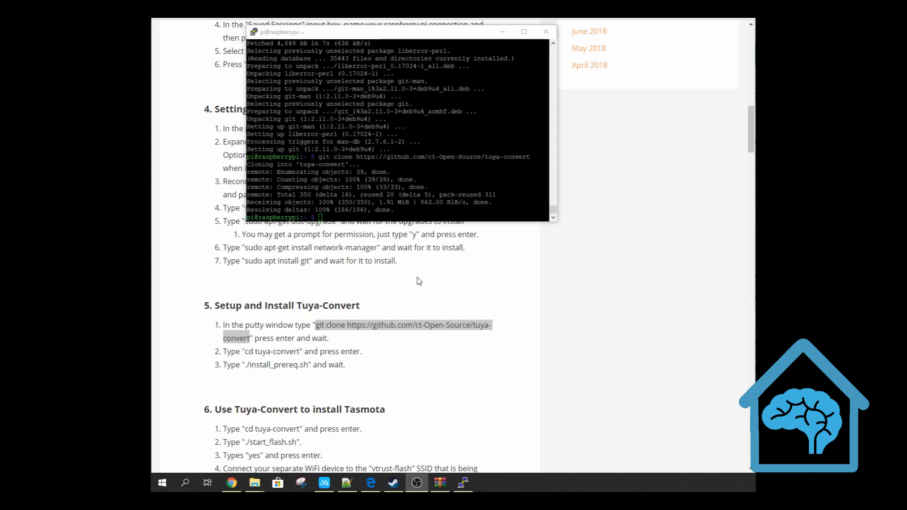
Switch to the PuTTY terminal and change into the tuya-convert directory
key(alt+Tab)
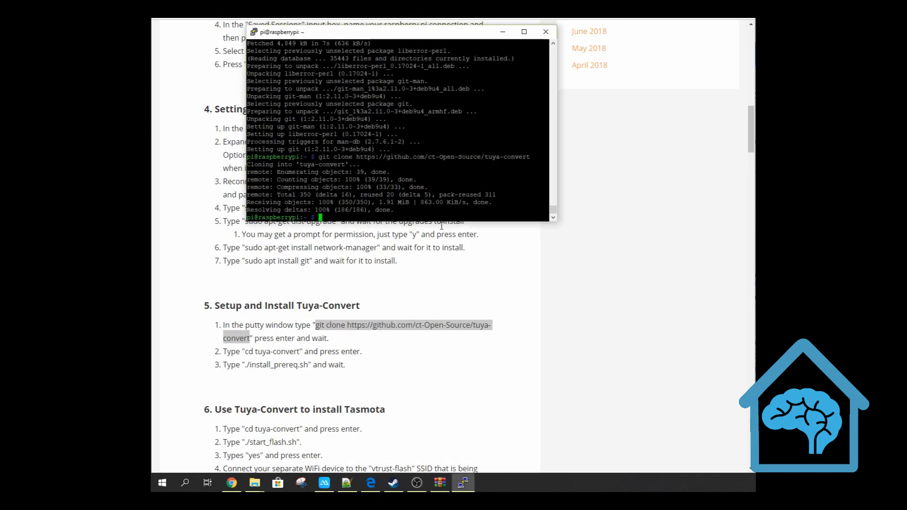
text(cd tyua-convert)
key(Return)
text(cd tu)
key(Tab)
key(Return)
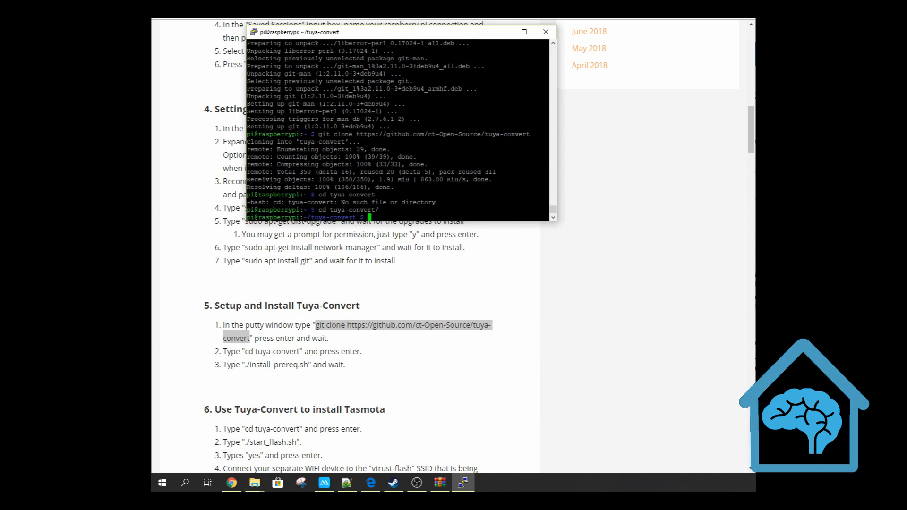
Run "./install_prereq.sh" in the tuya-convert directory to install the prerequisites
text(./install_prereq.sh)
key(Return)
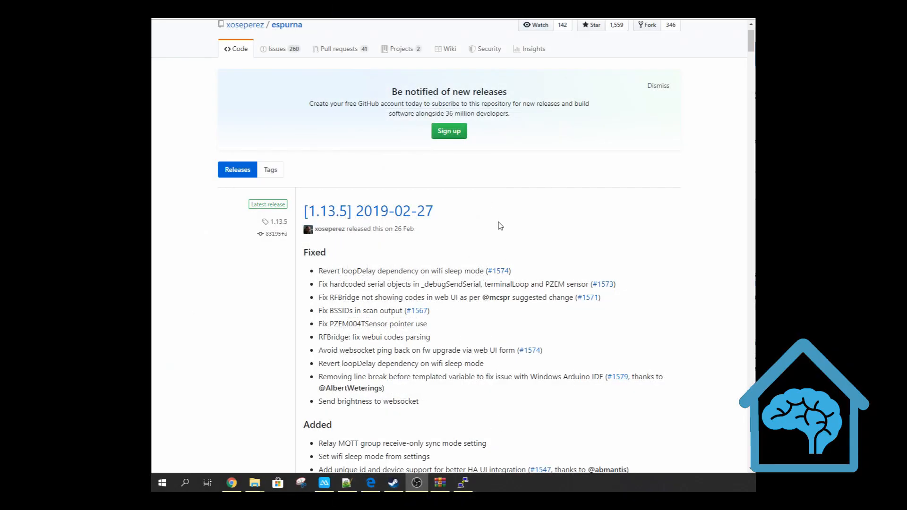
Look through the firmware binaries listed under the assets of the espurna 1.13.5 release on GitHub
scroll(446, 125, up, 1)
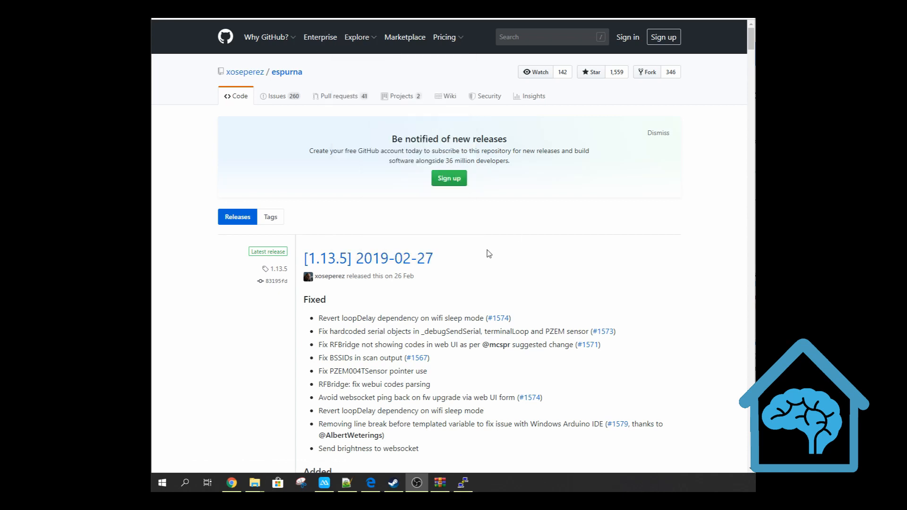
scroll(489, 252, down, 1)
scroll(488, 253, down, 5)
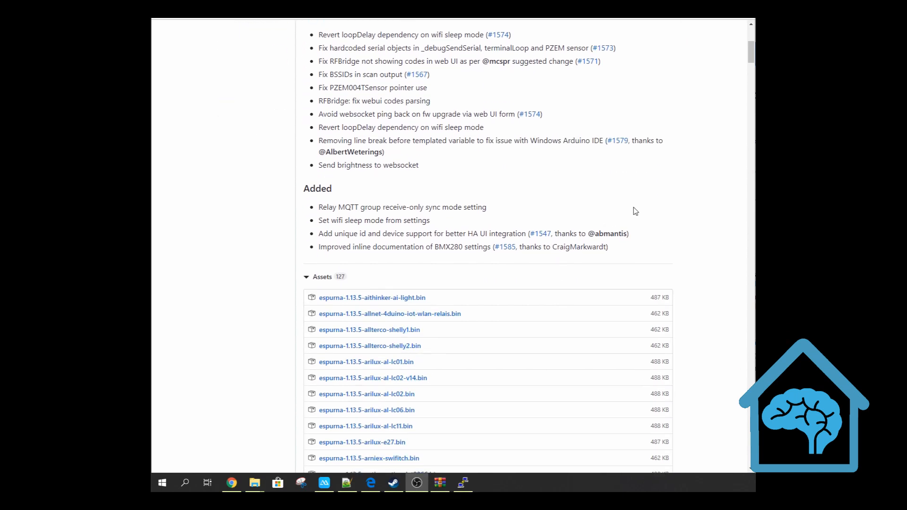
scroll(653, 188, down, 2)
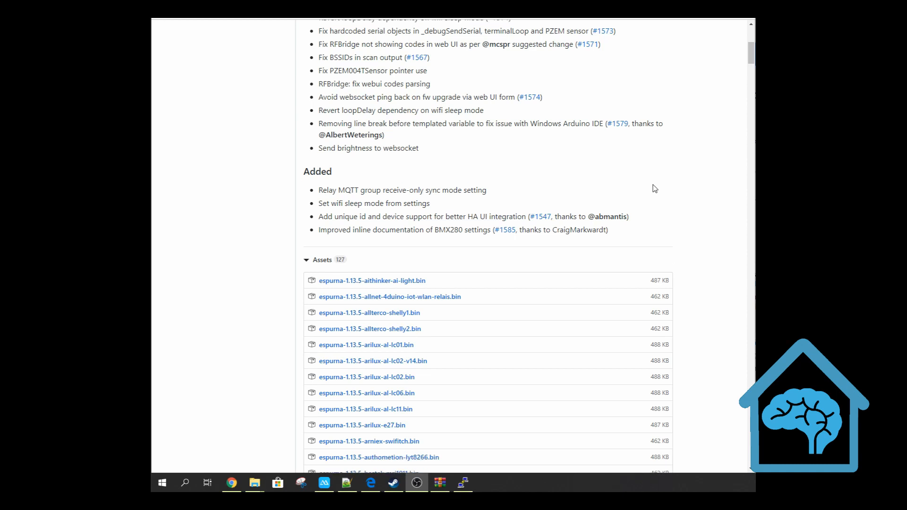
scroll(249, 219, down, 1)
scroll(249, 218, down, 1)
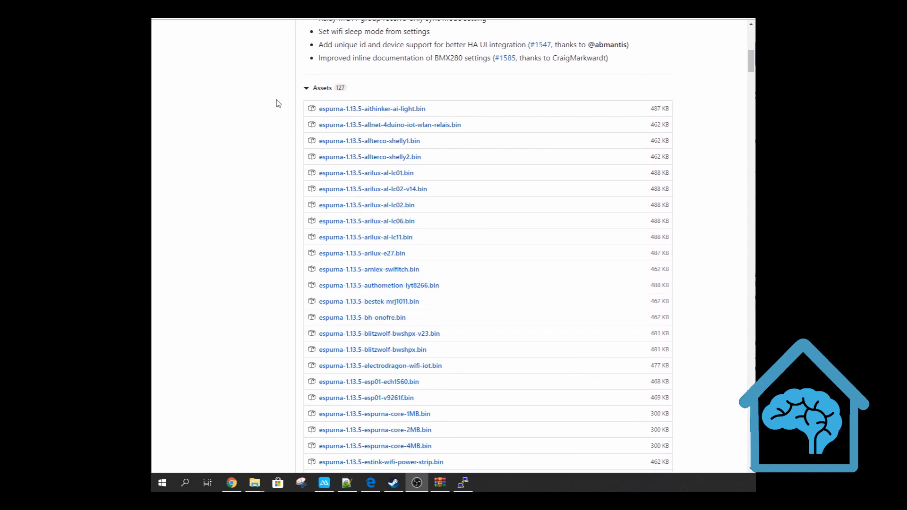
scroll(439, 222, down, 3)
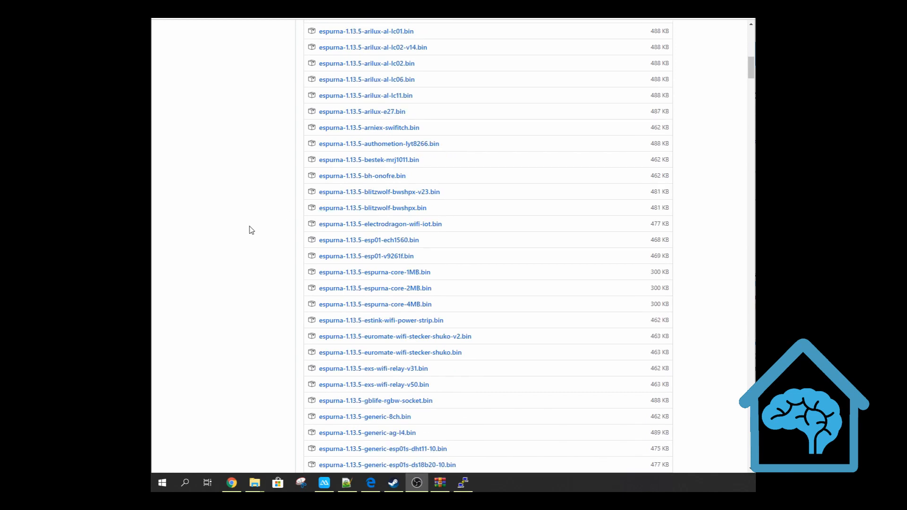
scroll(251, 230, down, 2)
scroll(251, 230, down, 2)
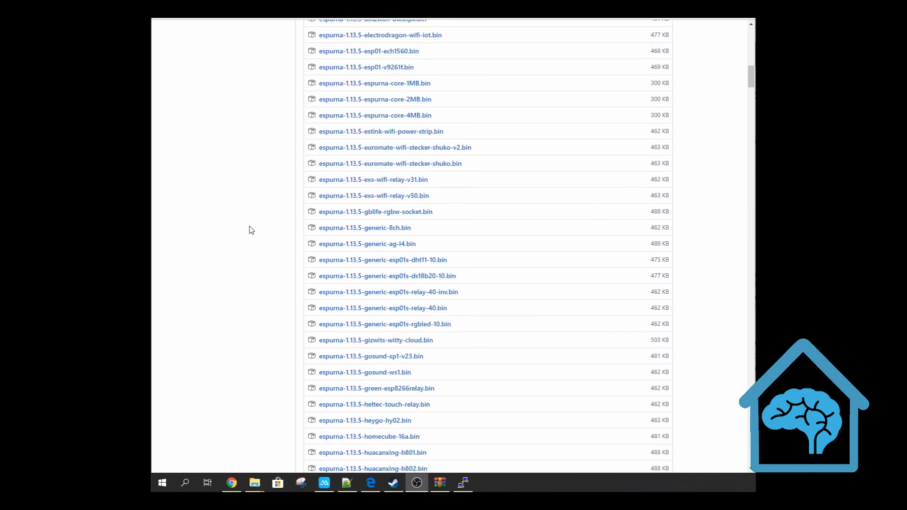
scroll(278, 213, down, 2)
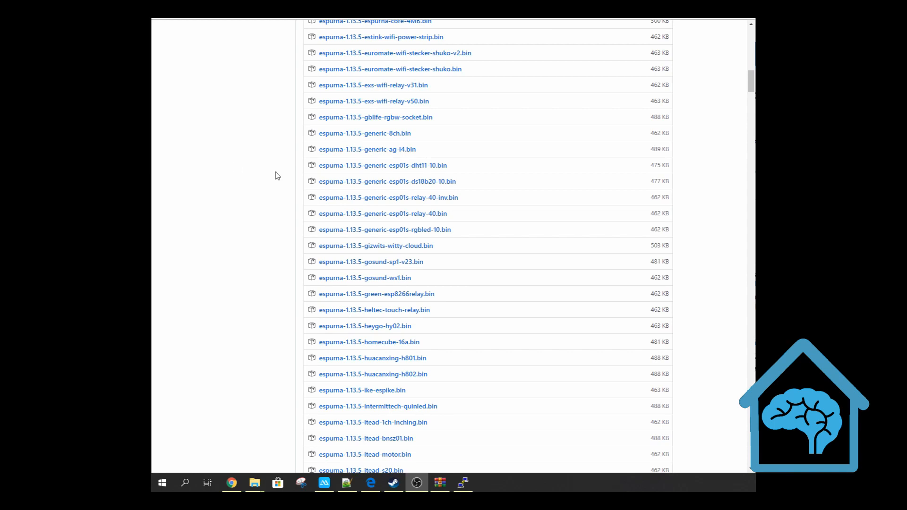
scroll(278, 176, down, 4)
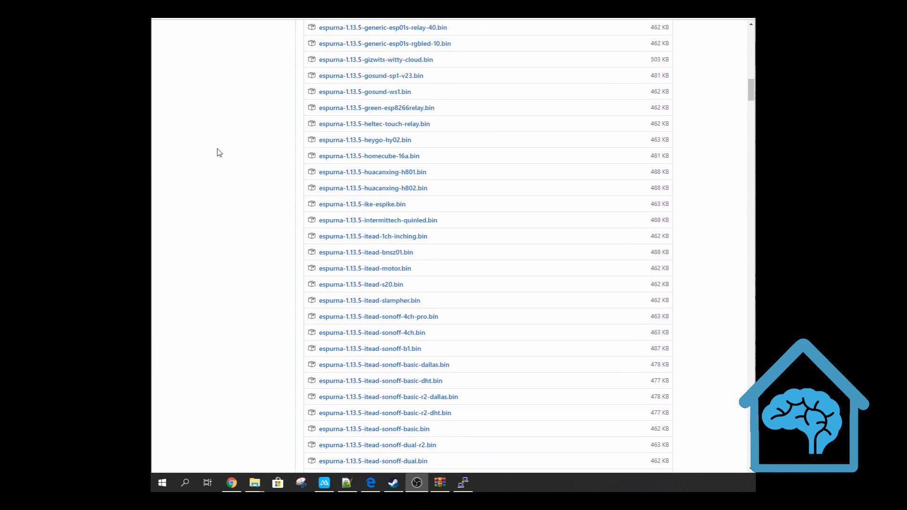
scroll(219, 152, down, 15)
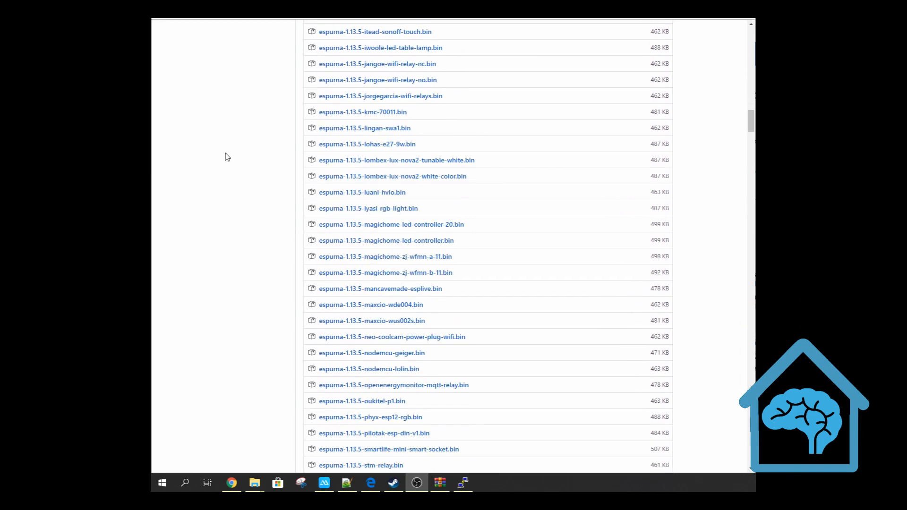
scroll(228, 157, down, 11)
scroll(227, 157, up, 2)
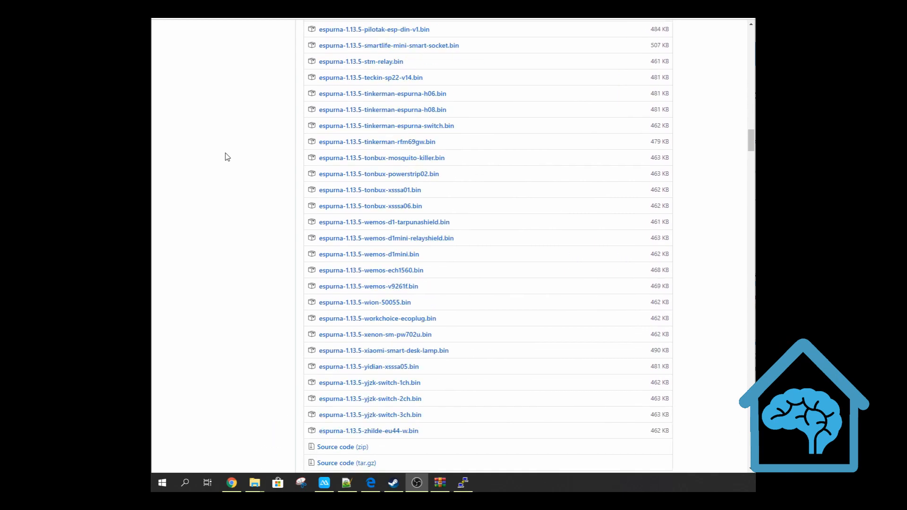
scroll(228, 157, up, 8)
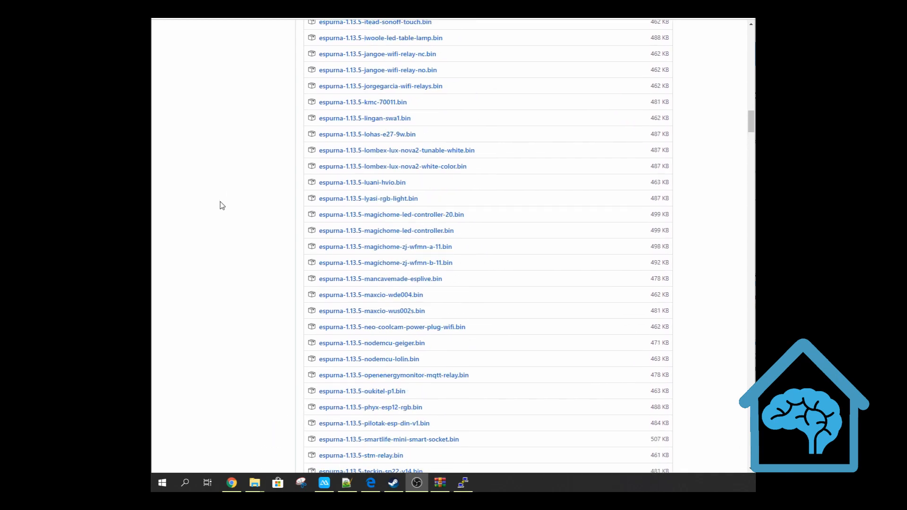
scroll(213, 227, up, 4)
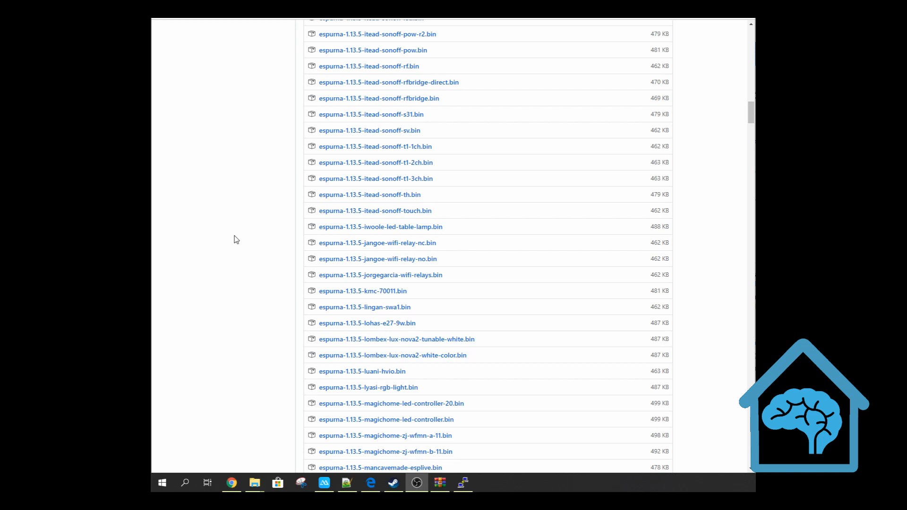
scroll(236, 239, up, 9)
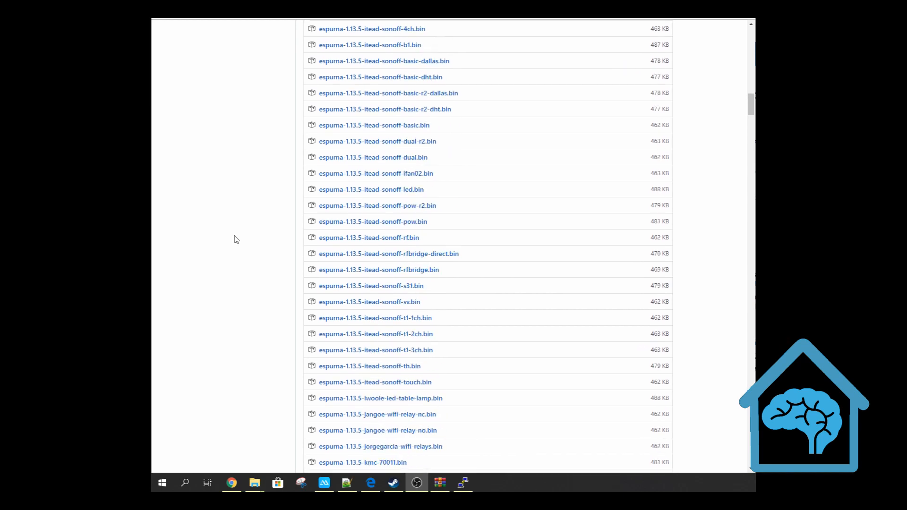
scroll(240, 245, up, 9)
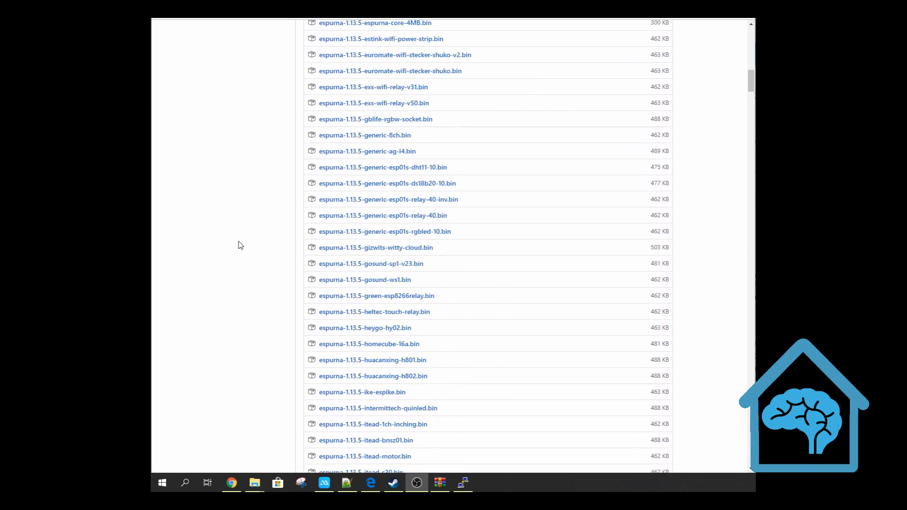
scroll(241, 245, up, 4)
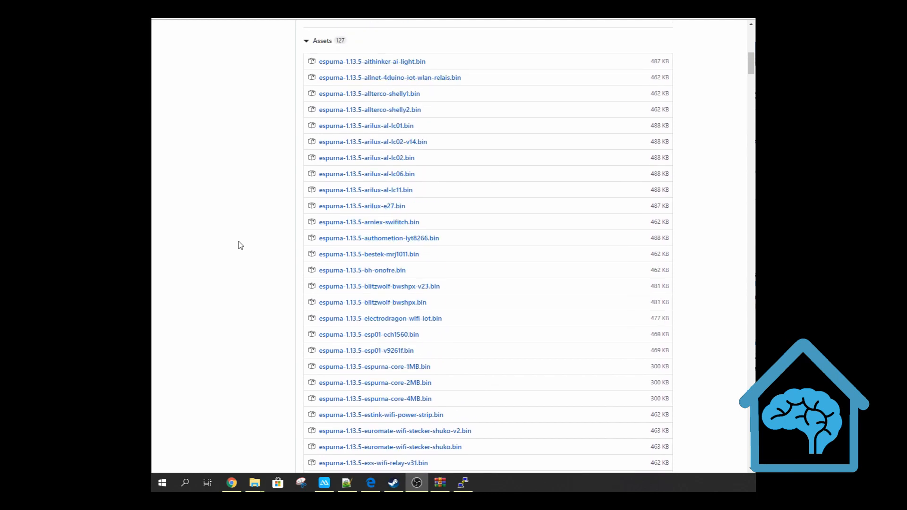
scroll(241, 244, down, 3)
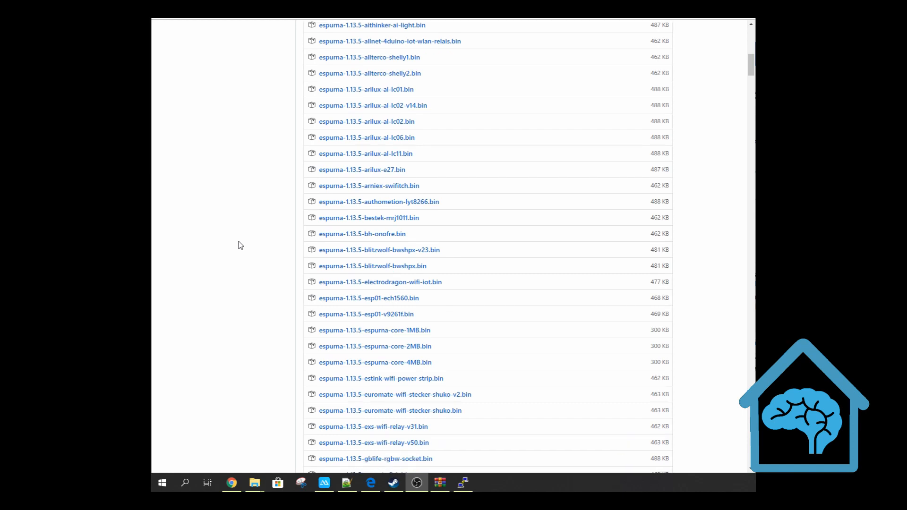
scroll(241, 244, down, 3)
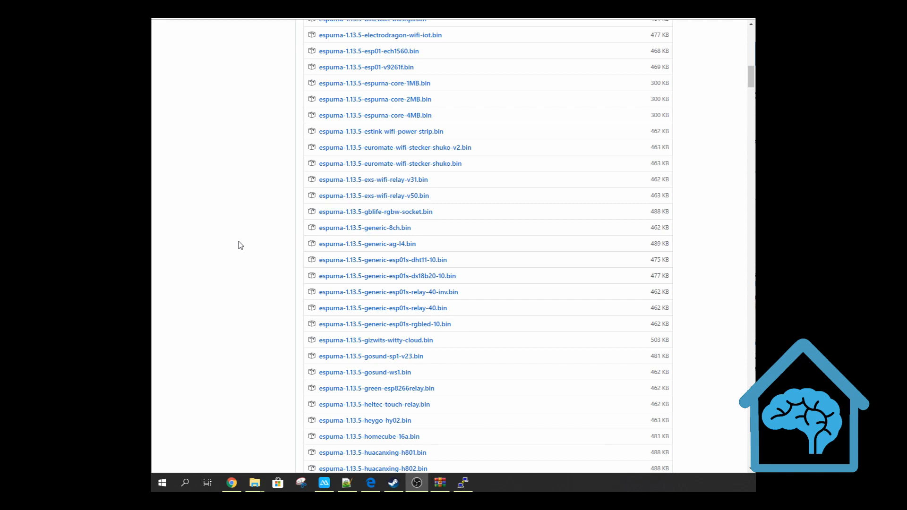
scroll(241, 244, down, 5)
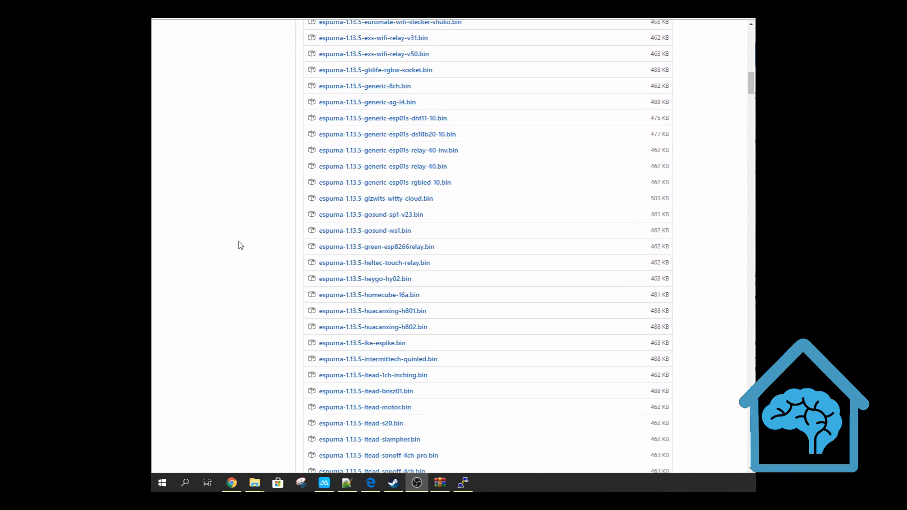
scroll(241, 244, down, 3)
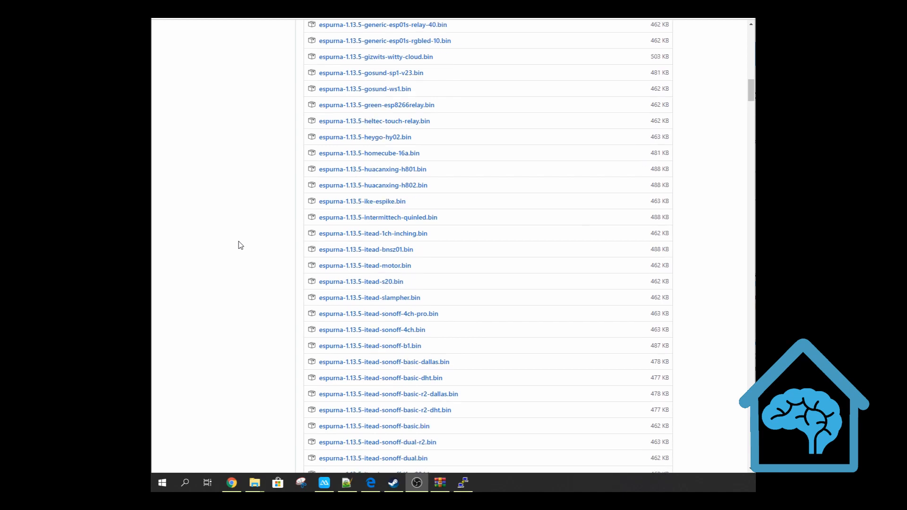
Find "lohas" on the release page and download espurna-1.13.5-lohas-e27-9w.bin
scroll(279, 272, down, 2)
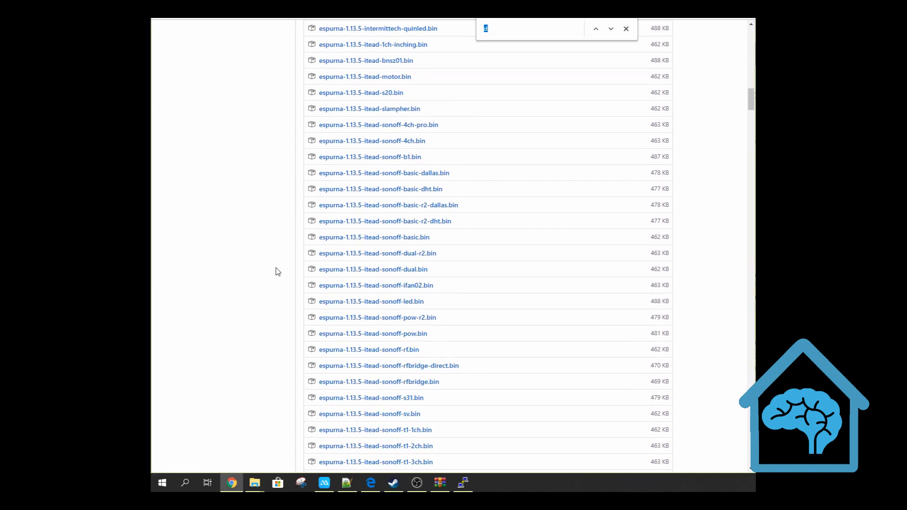
text(lohas)
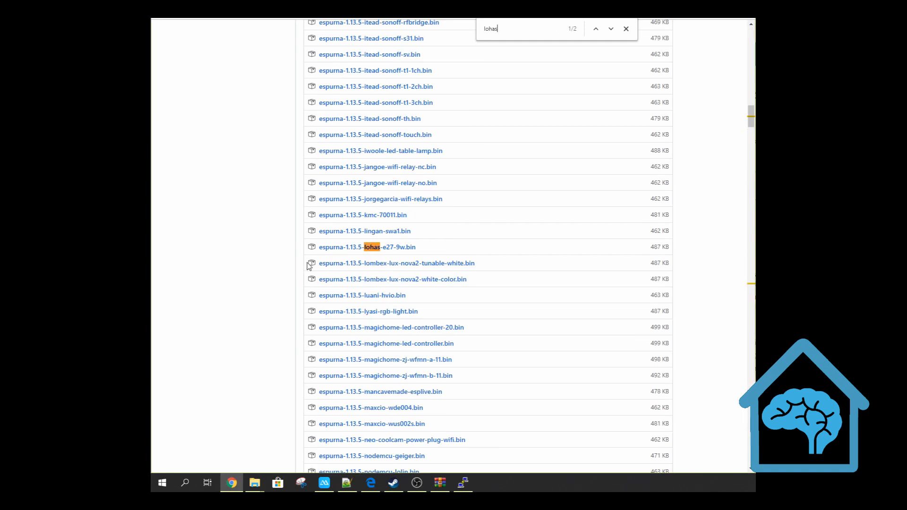
click(394, 251)
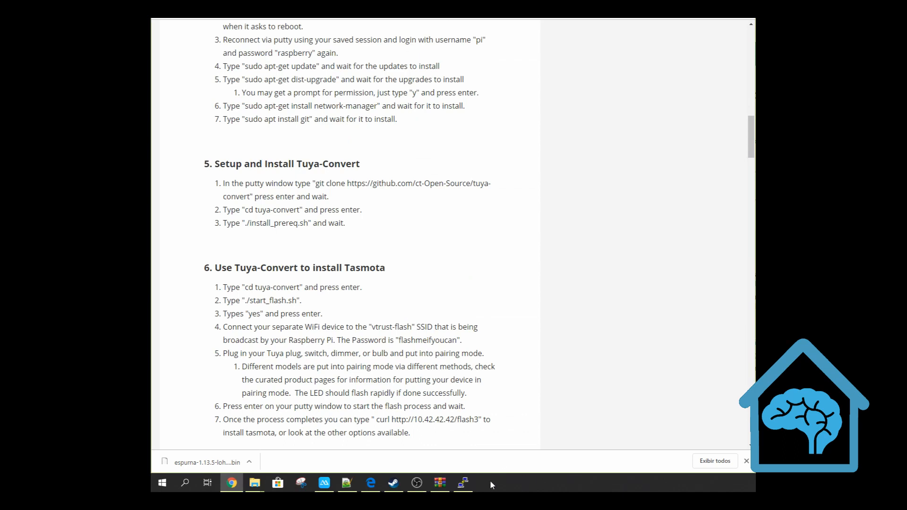
Copy "./start_flash.sh" from the guide in Chrome, run it in the PuTTY terminal, and answer the prompt with yes
click(463, 482)
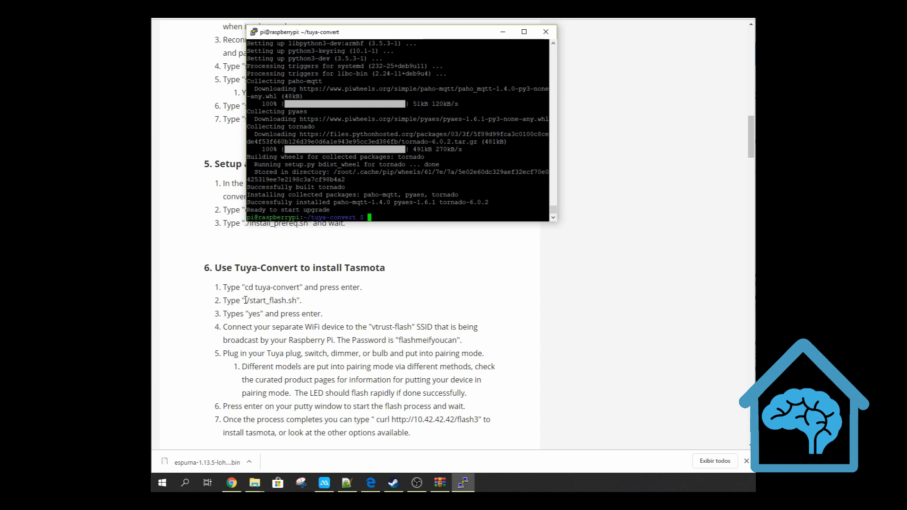
drag(246, 300, 291, 301)
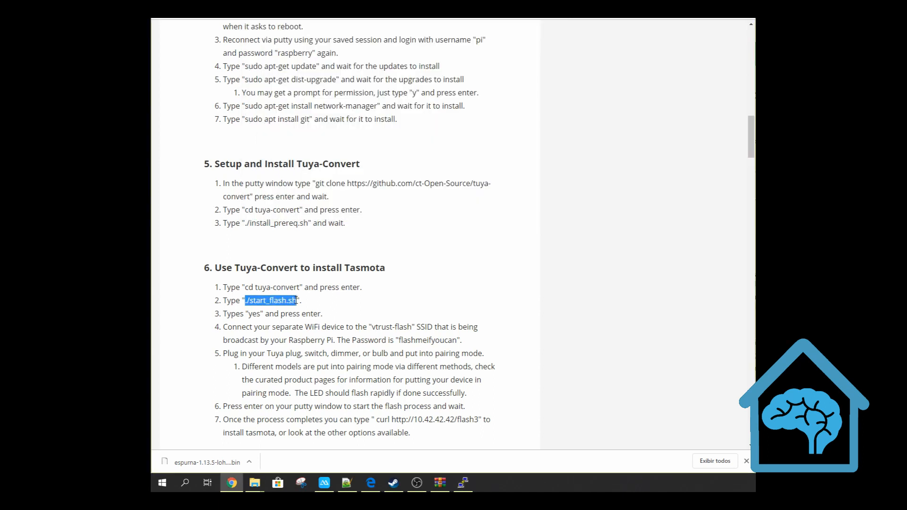
key(alt+Tab)
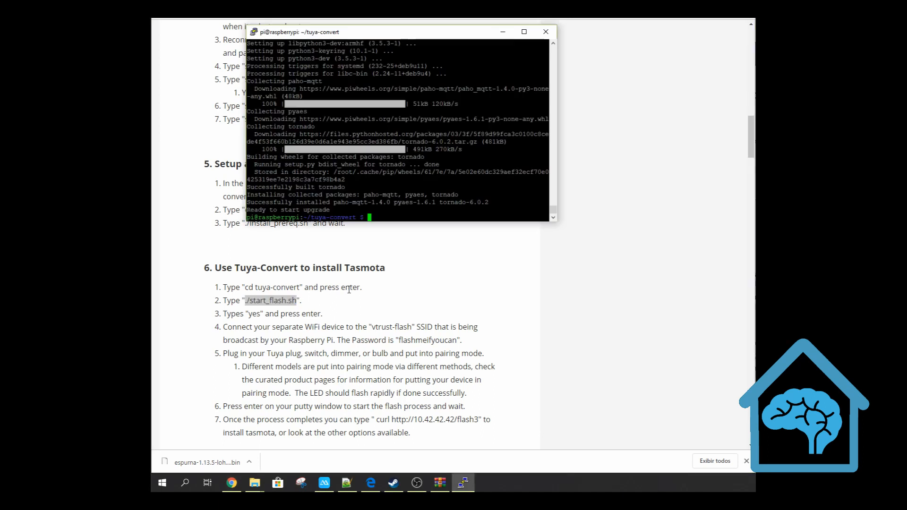
right_click(378, 189)
key(Return)
text(yes)
key(Return)
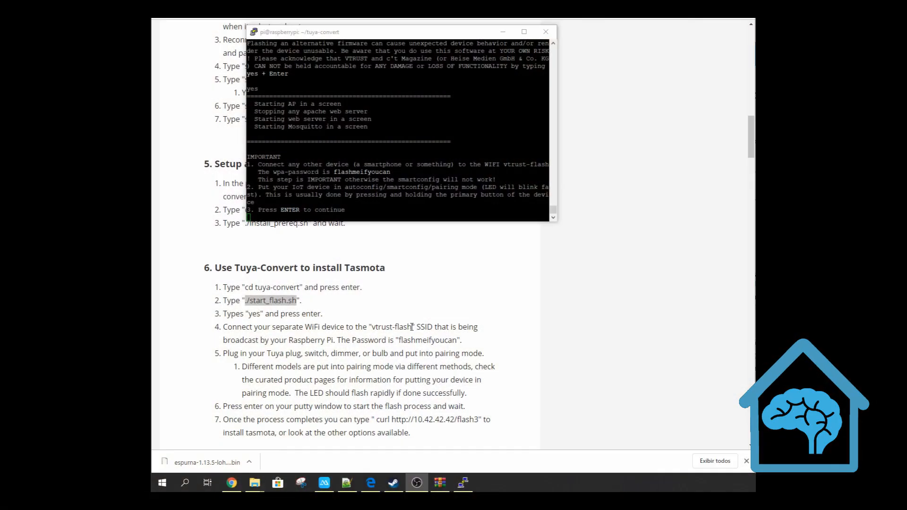
double_click(422, 340)
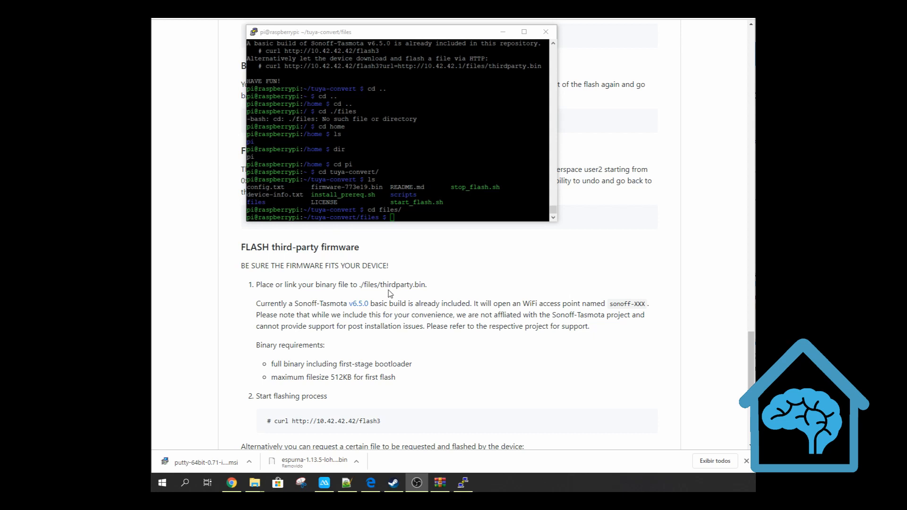
Copy the name "thirdparty" from the flashing instructions and rename lohas.bin in the D: drive's lohas folder to thirdparty.bin in File Explorer
double_click(390, 284)
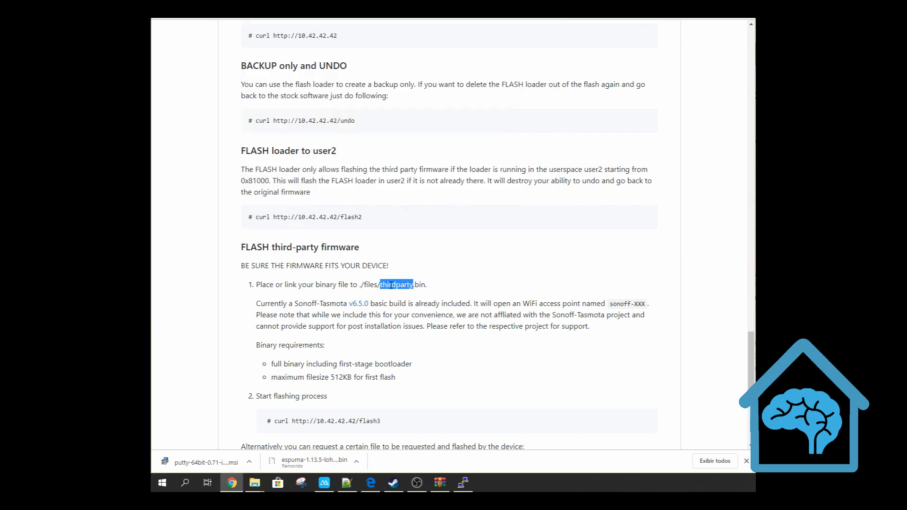
click(254, 482)
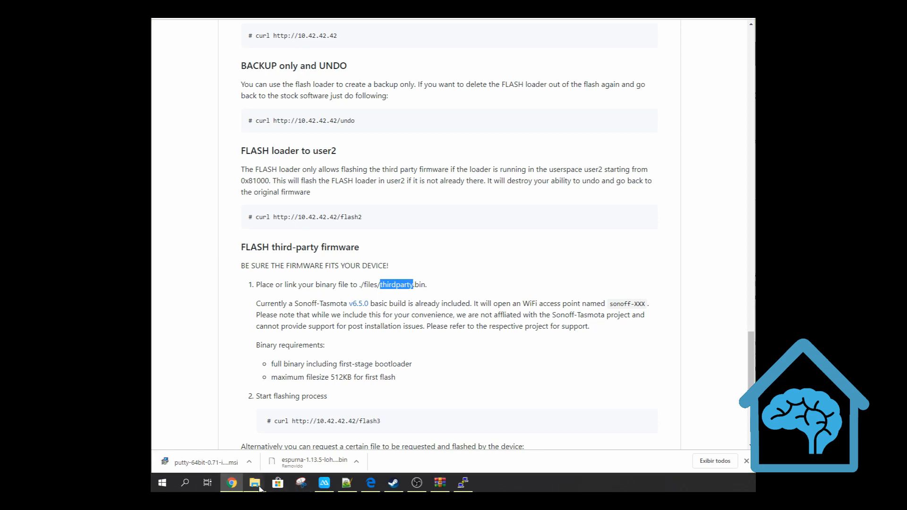
click(352, 448)
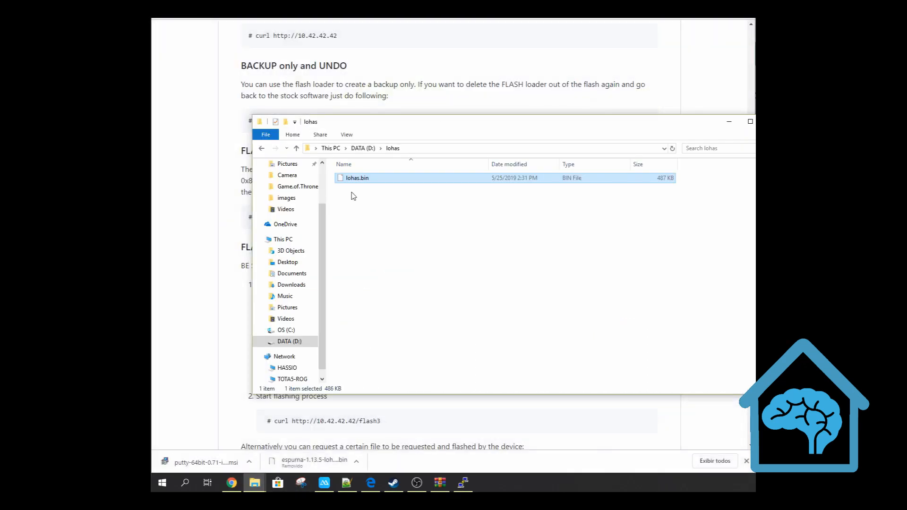
click(360, 179)
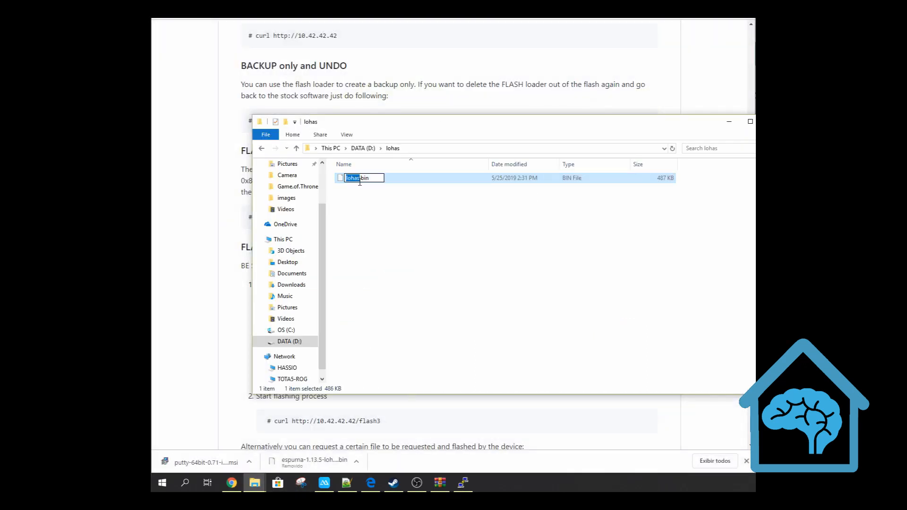
text(thirdparty)
click(373, 251)
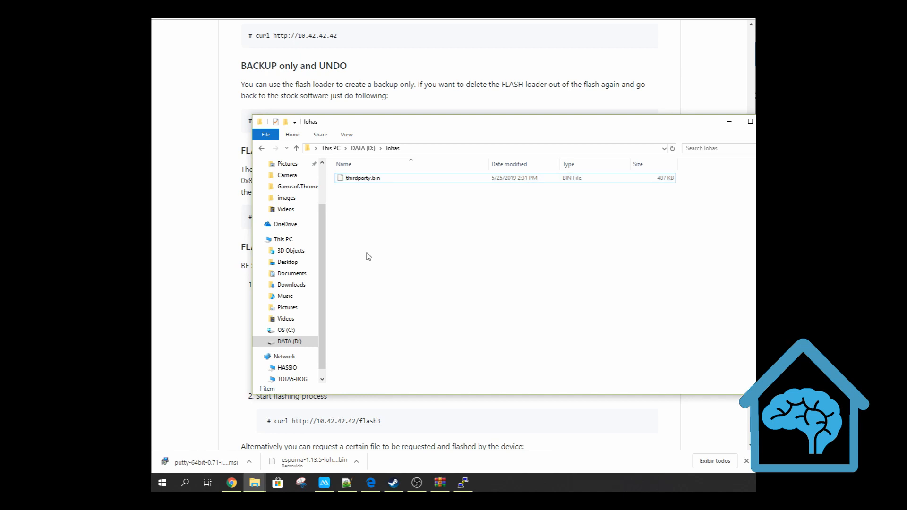
Download the free edition of FileZilla Client 3.42.1 for Windows (64bit) from the FileZilla website in Chrome
click(193, 341)
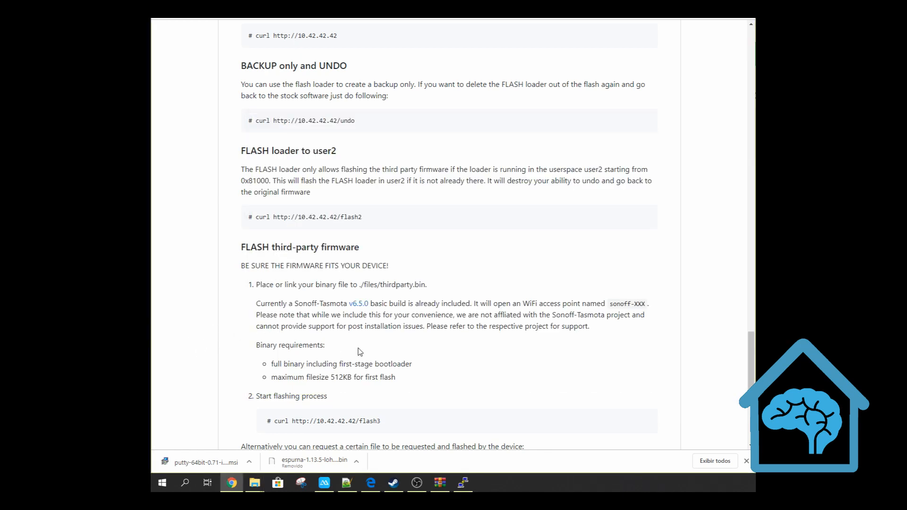
click(463, 483)
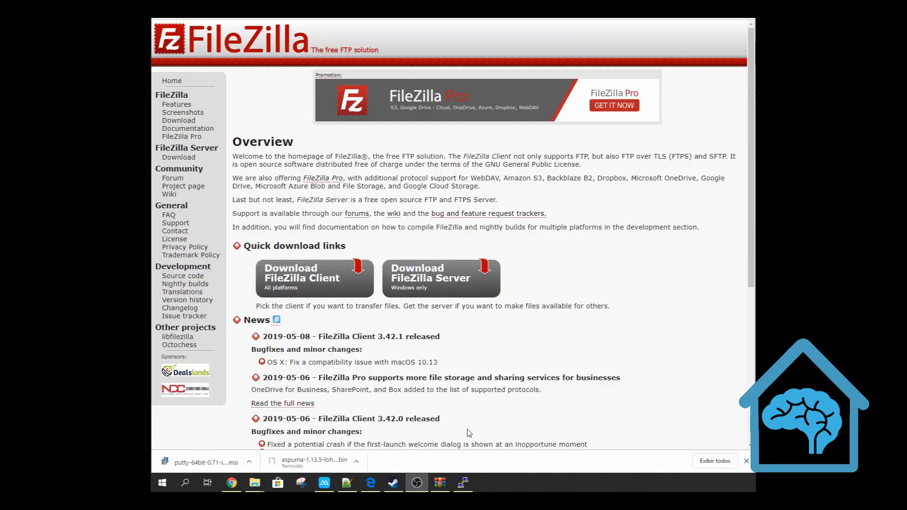
click(306, 277)
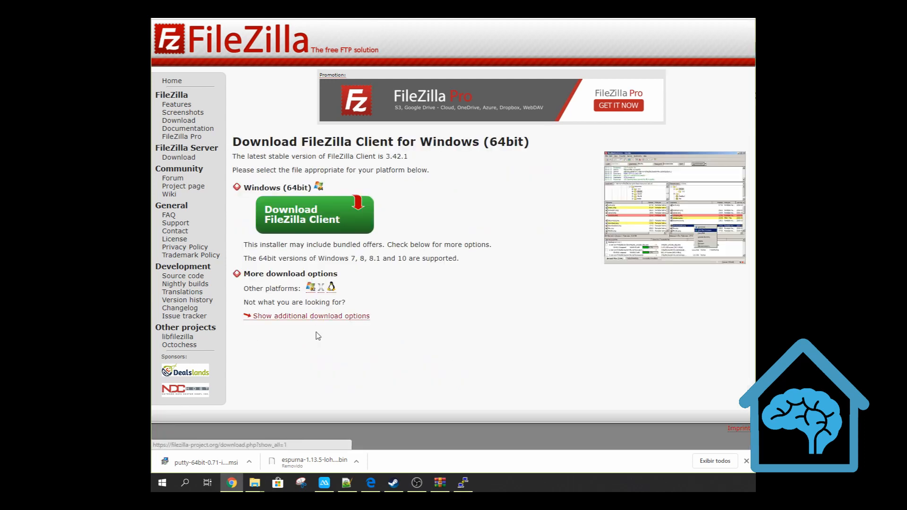
click(306, 220)
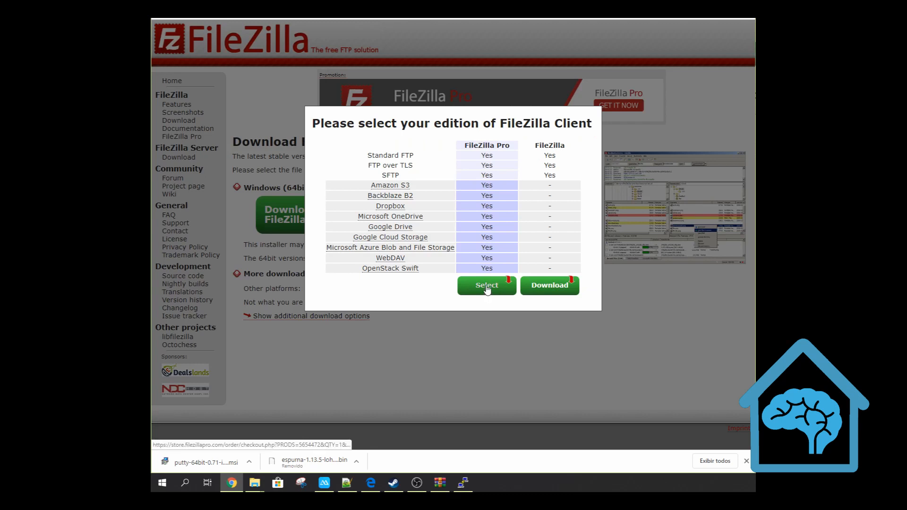
click(534, 290)
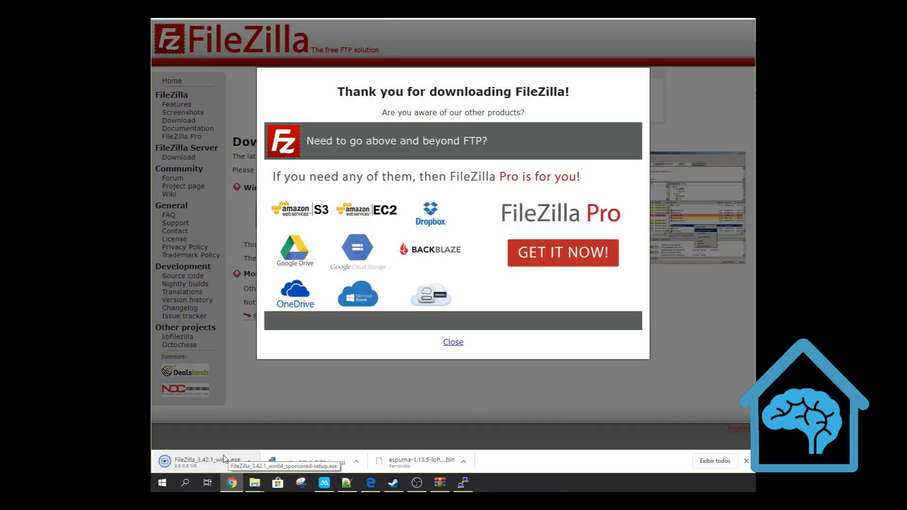
Install FileZilla Client from the downloaded setup file, start it, and dismiss its welcome message
click(223, 455)
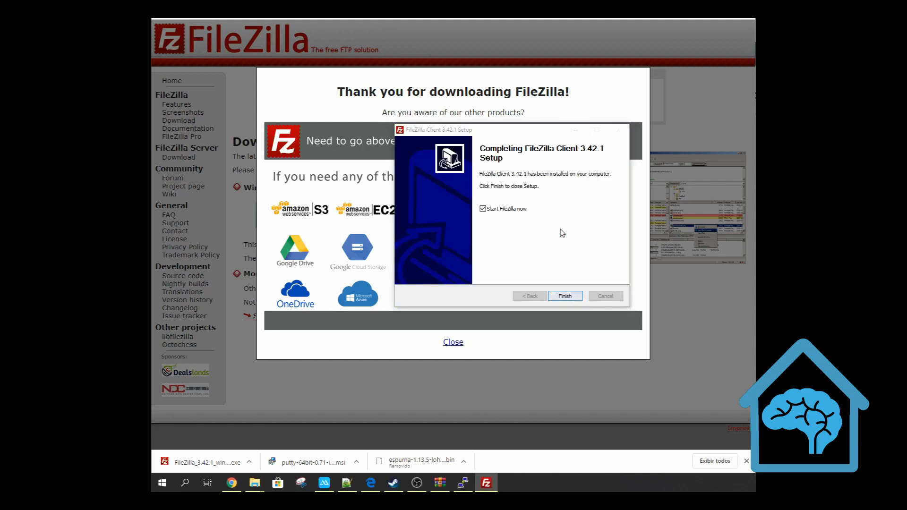
click(566, 296)
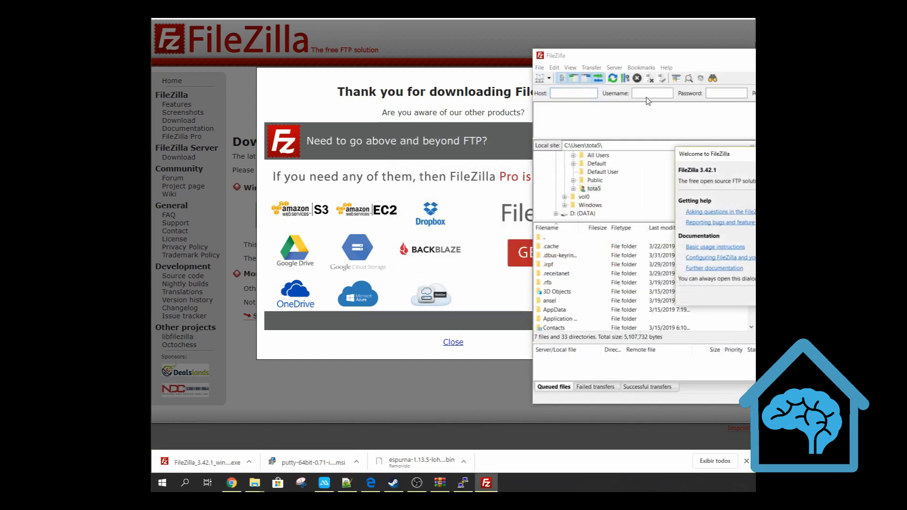
key(Return)
drag(740, 65, 450, 81)
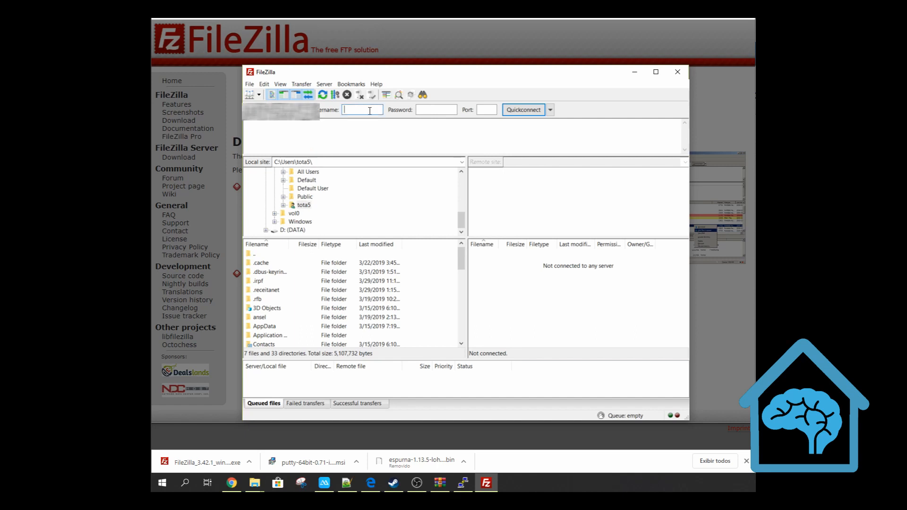
Connect to the Raspberry Pi over SFTP with username pi, the account password and port 22, letting FileZilla save passwords
key(Tab)
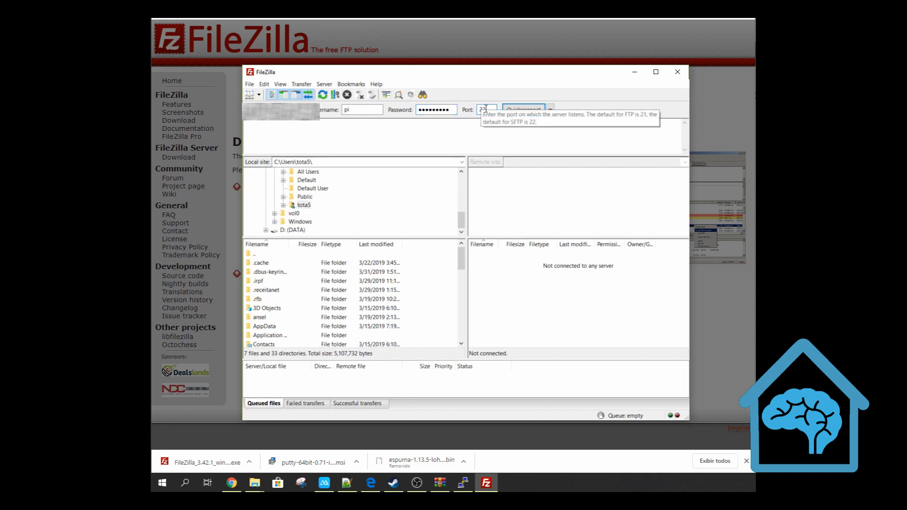
click(523, 110)
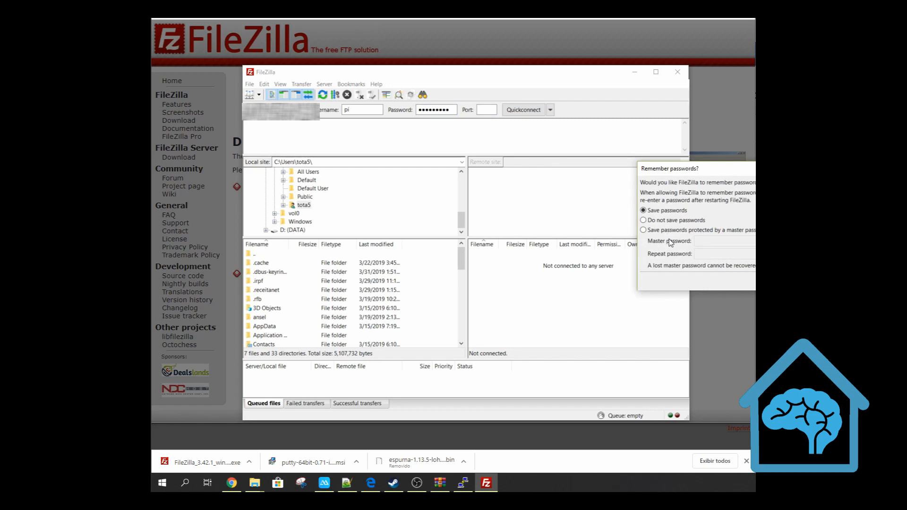
click(810, 281)
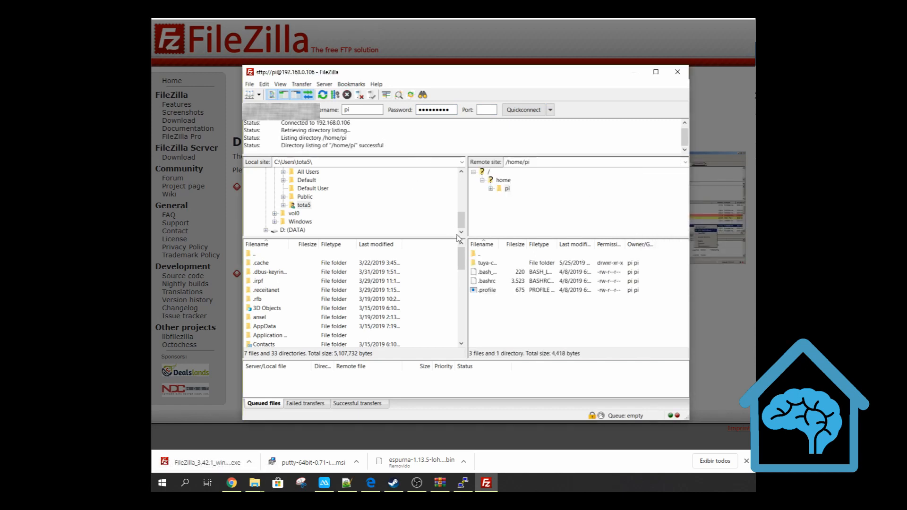
Open the remote folder /home/pi/tuya-convert/files and select the existing thirdparty.bin entry
drag(497, 244, 534, 243)
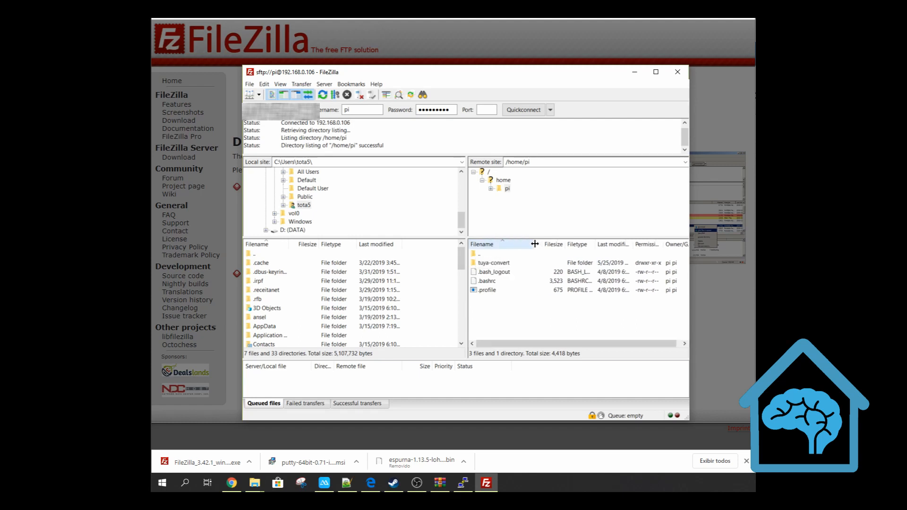
double_click(493, 264)
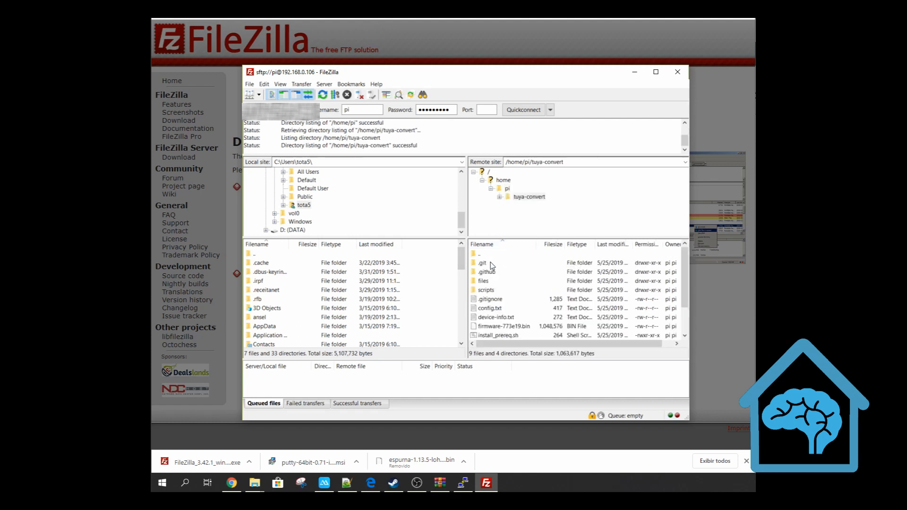
double_click(485, 282)
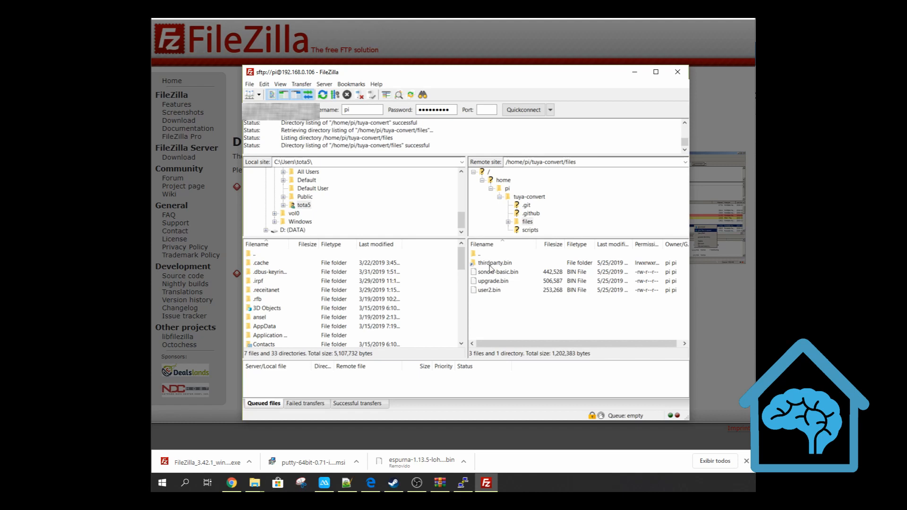
click(492, 264)
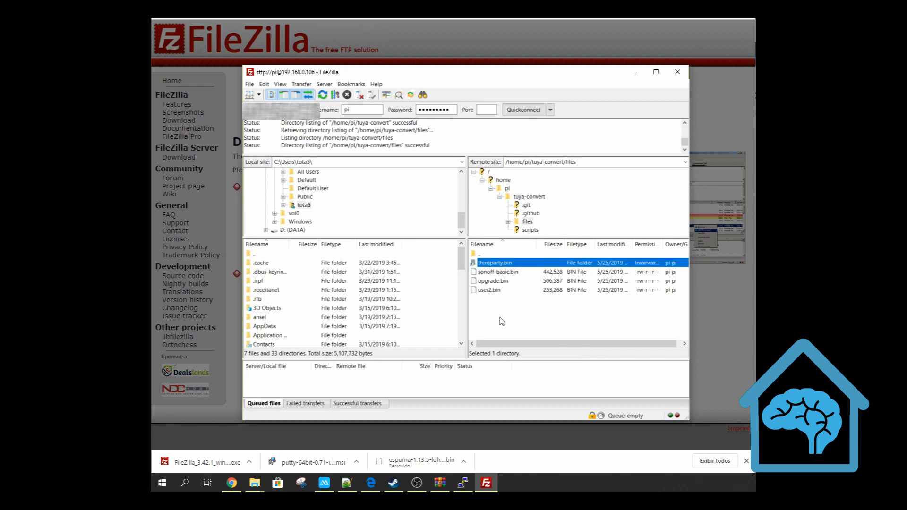
click(497, 273)
click(498, 264)
Upload thirdparty.bin from the local D:\lohas folder to the remote tuya-convert/files folder, then widen the FileZilla window to check the remote files
scroll(266, 199, up, 5)
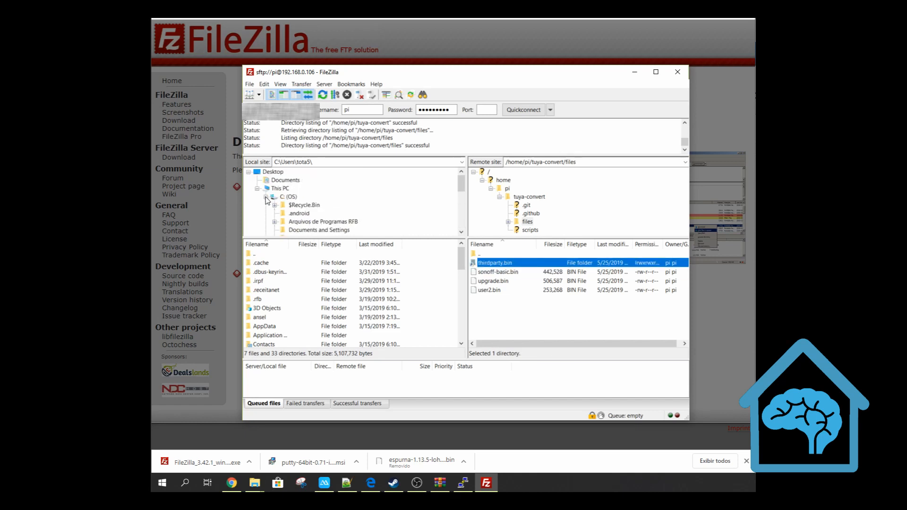
click(266, 197)
click(286, 205)
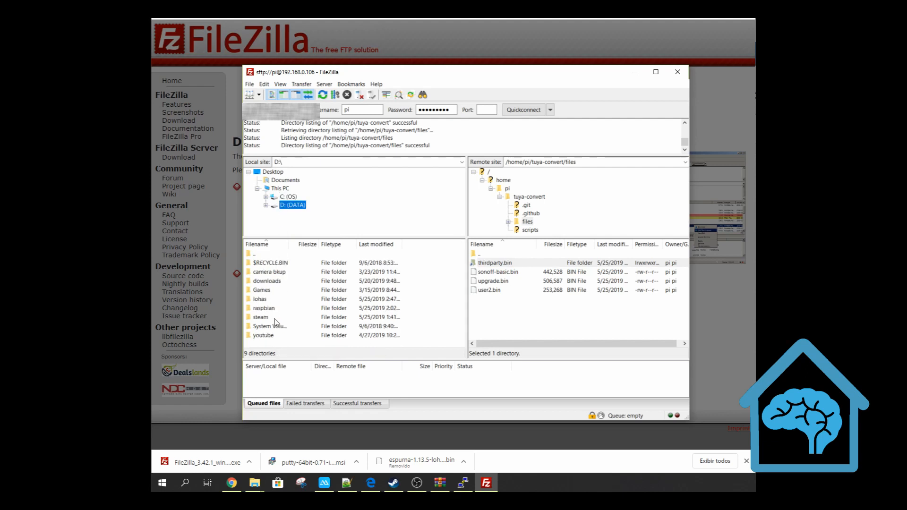
double_click(268, 299)
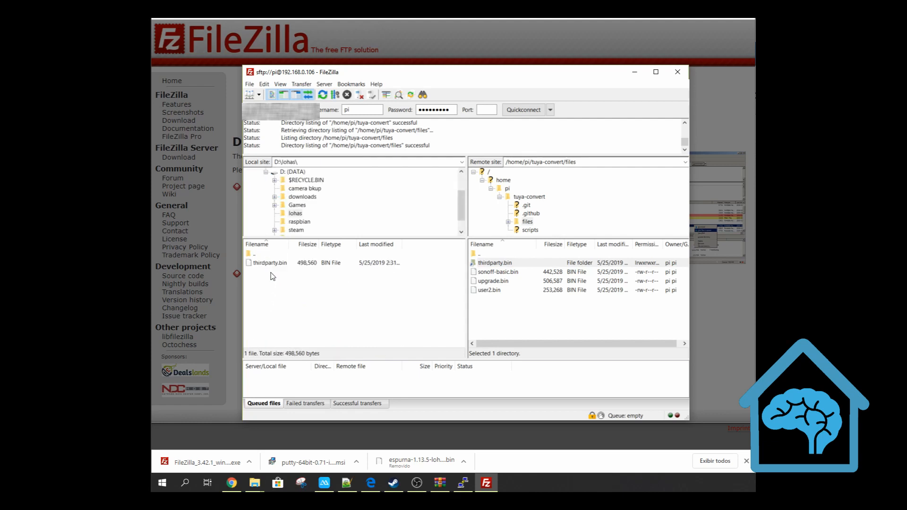
drag(273, 264, 521, 316)
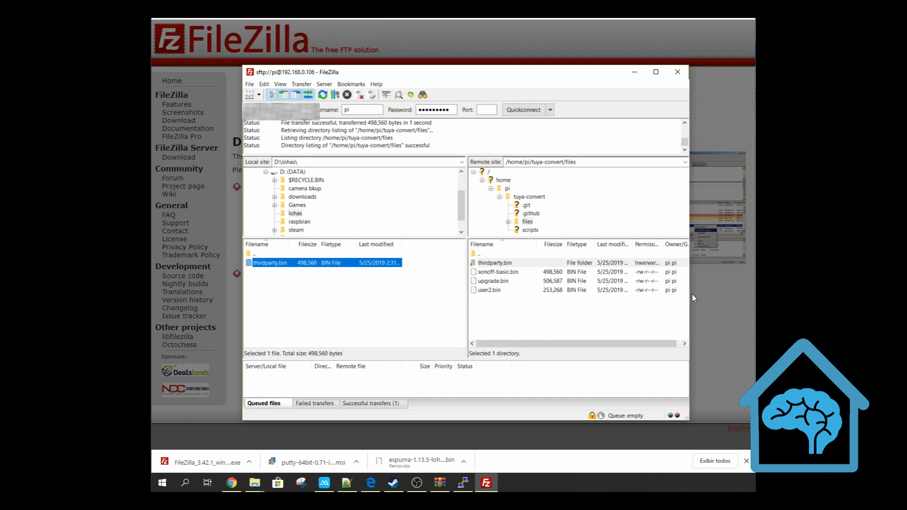
drag(689, 298, 779, 298)
drag(677, 245, 731, 245)
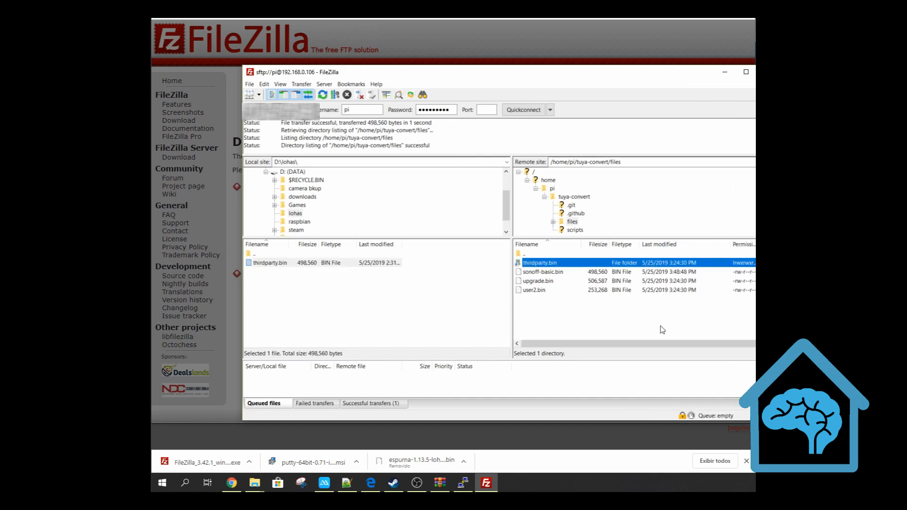
click(463, 482)
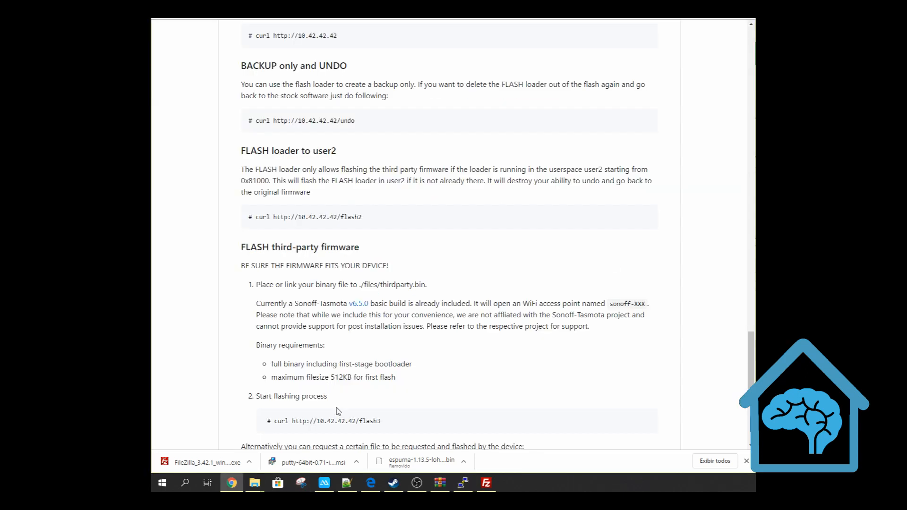
drag(378, 420, 274, 429)
key(ctrl+c)
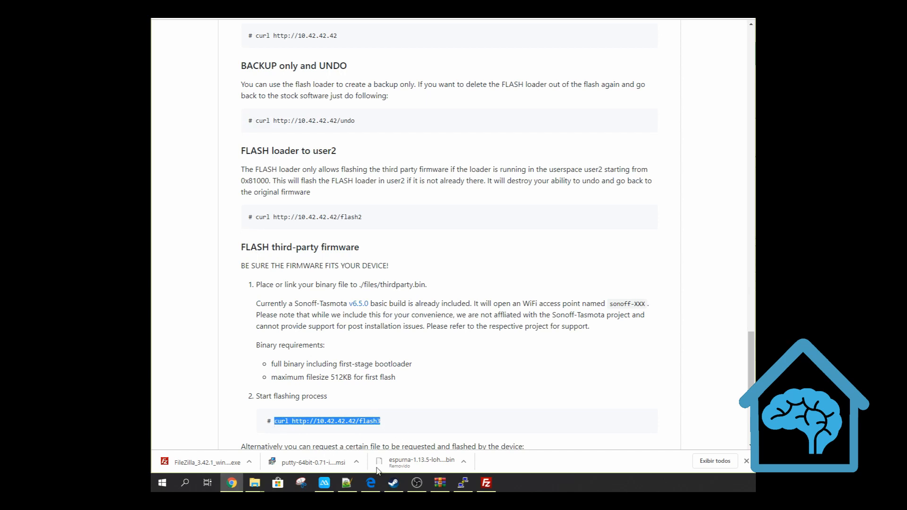
click(462, 483)
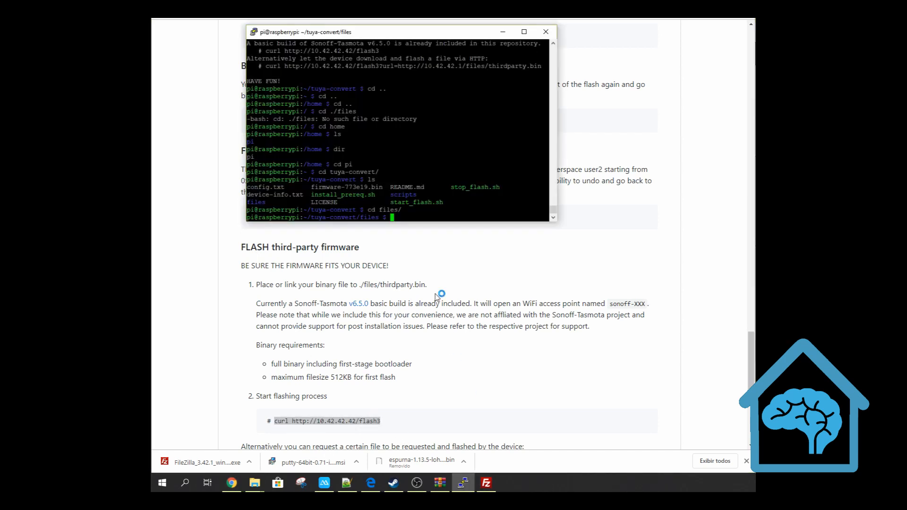
right_click(423, 219)
key(Return)
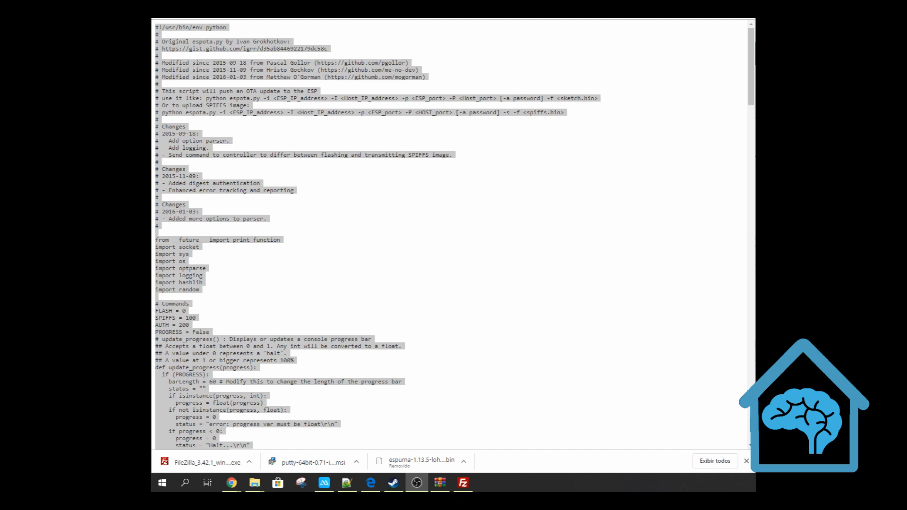
Search Google for "install python" in Chrome and open the python.org download page
click(574, 18)
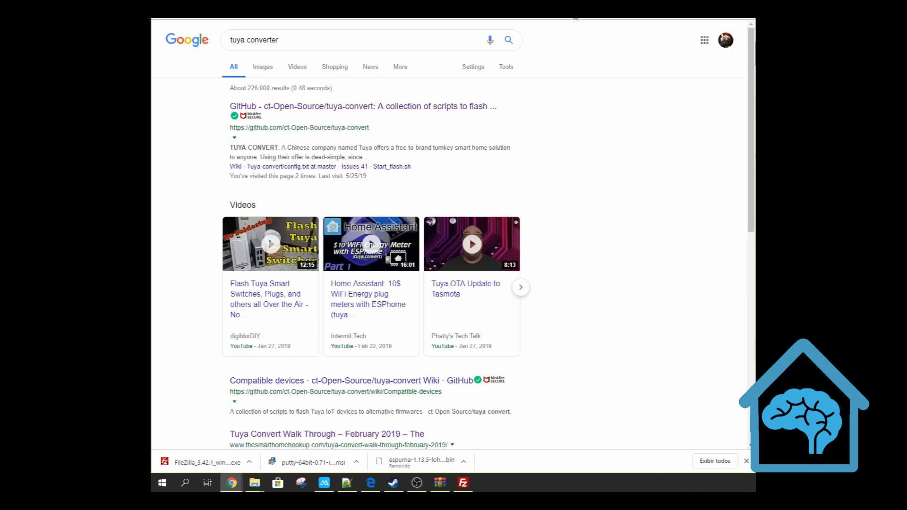
click(573, 18)
text(install python)
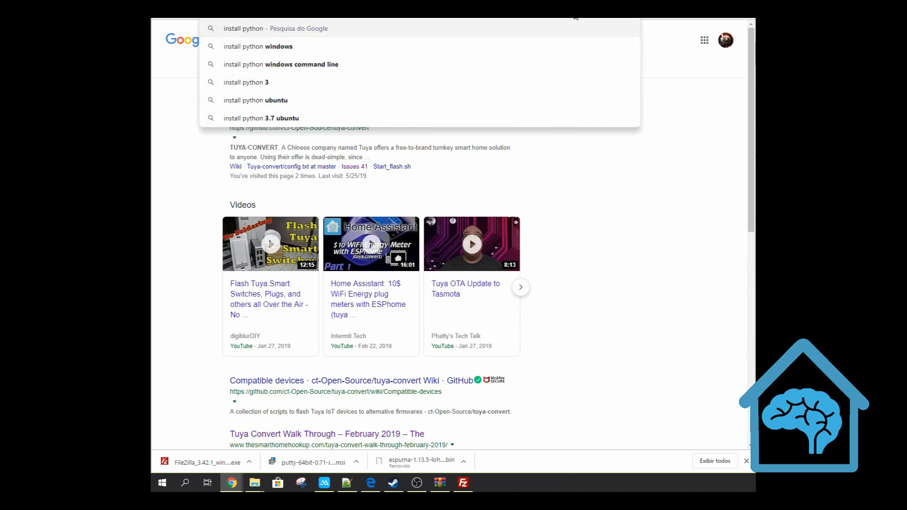
key(Return)
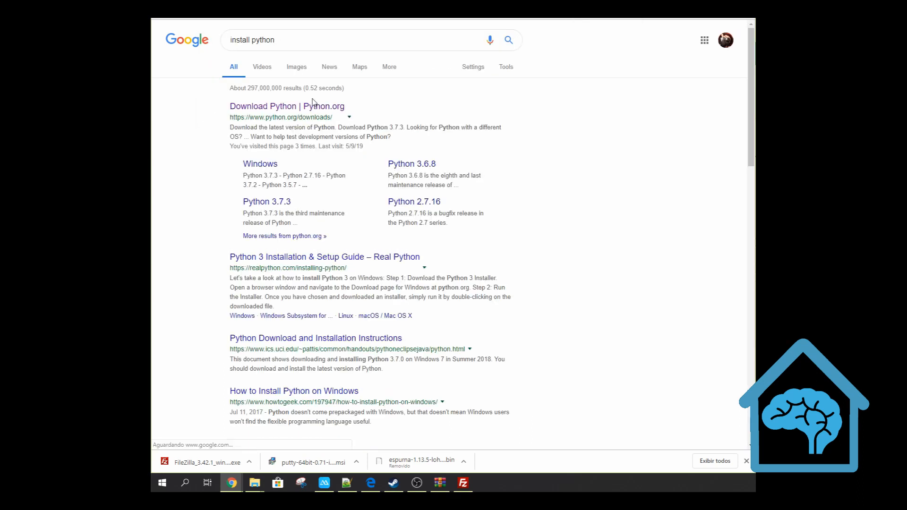
click(297, 107)
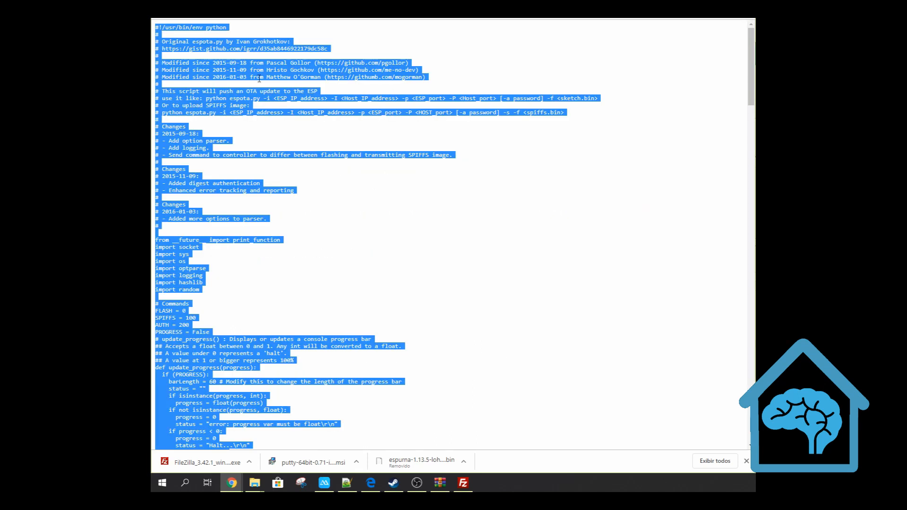
Look through the espota.py script in Chrome, and create a new text document in the D: drive's raspbian folder in File Explorer
scroll(373, 210, down, 8)
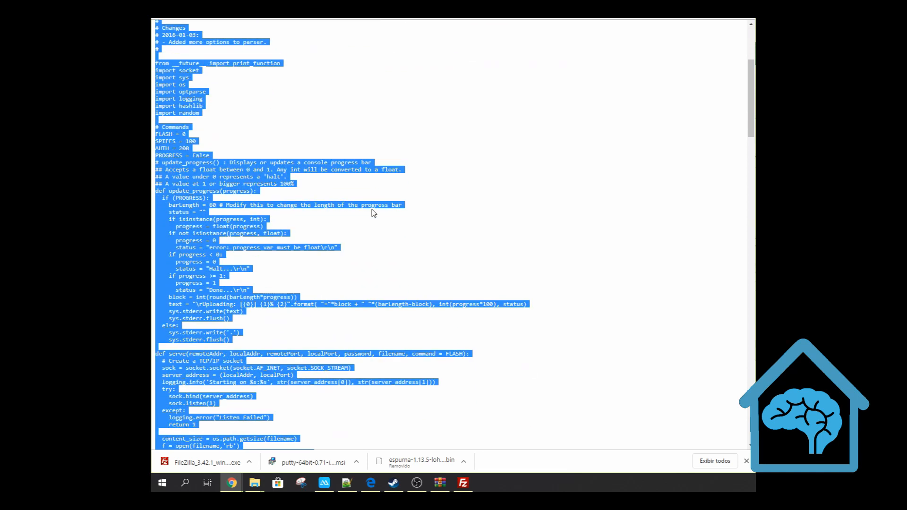
scroll(374, 213, down, 3)
scroll(376, 214, down, 15)
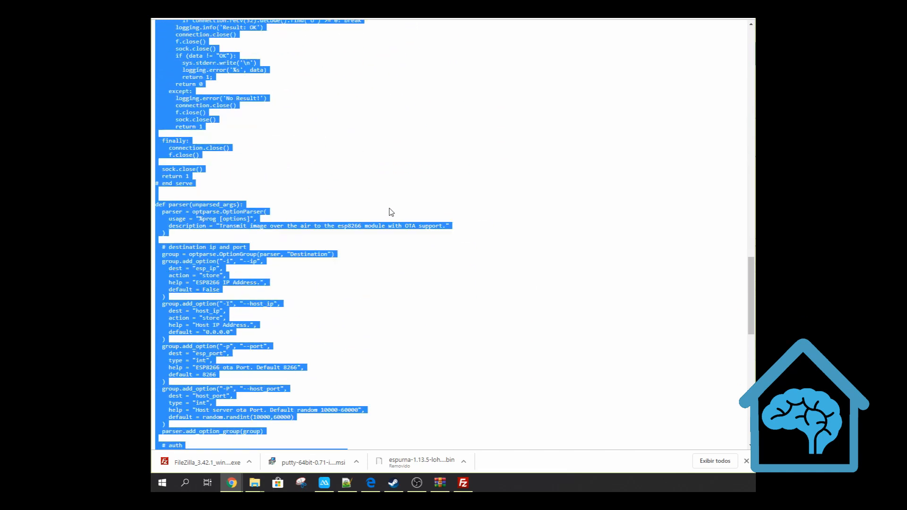
scroll(489, 277, up, 20)
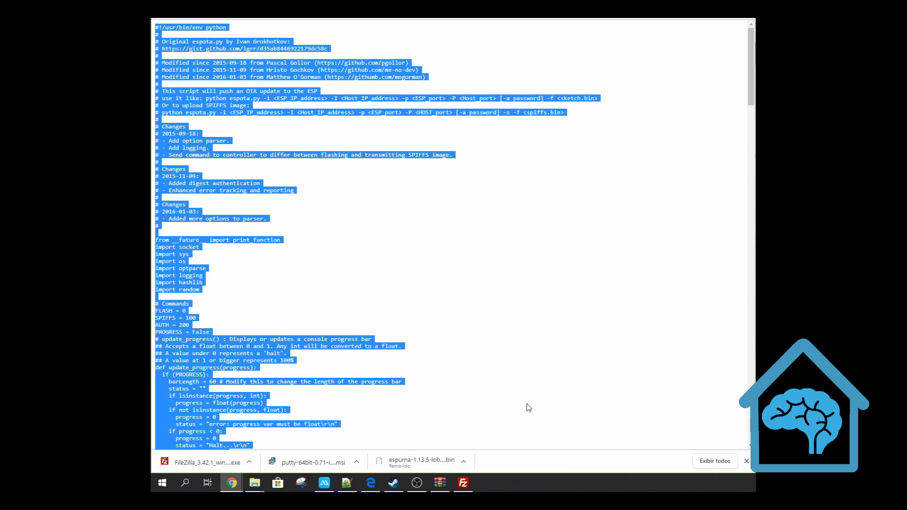
key(alt+Tab)
right_click(385, 231)
mouse_move(485, 371)
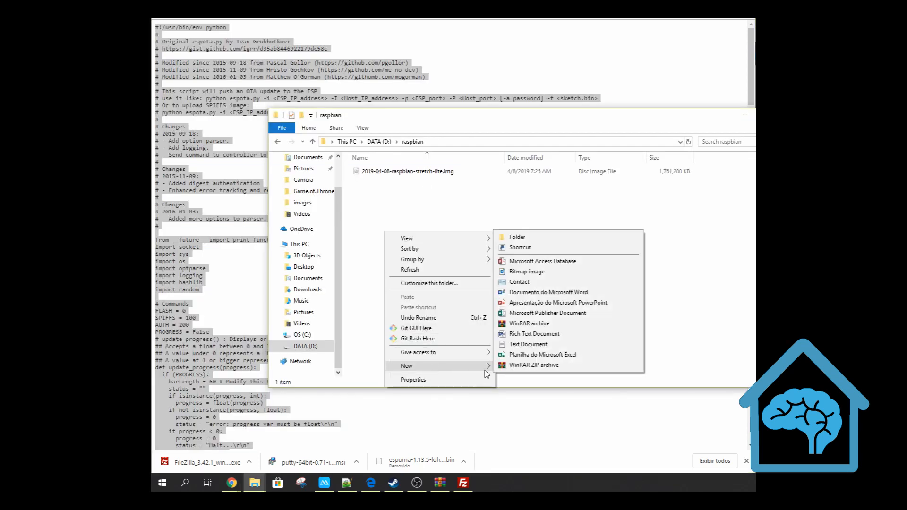
click(533, 344)
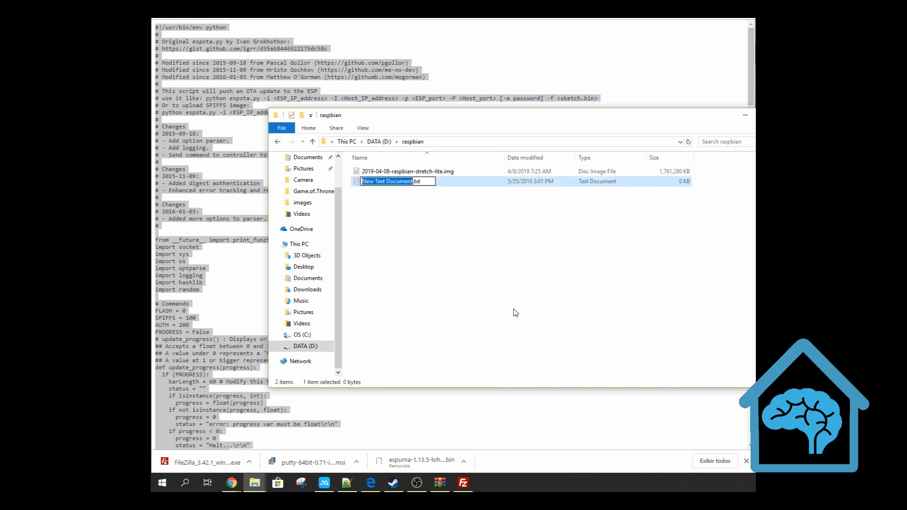
Rename the new text document to espota.py, accept the file extension change, and open the file in Notepad++
text(espota)
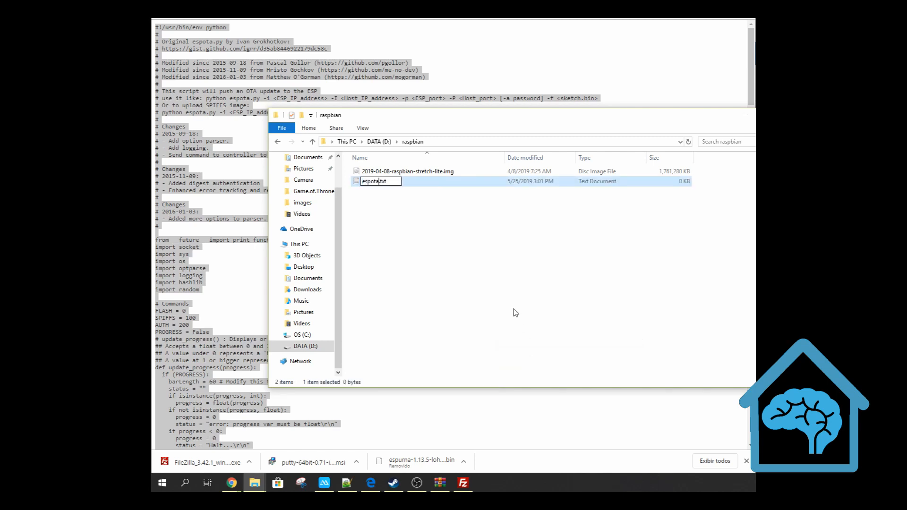
text(.py)
key(Delete)
key(Delete)
key(Delete)
key(Delete)
key(Return)
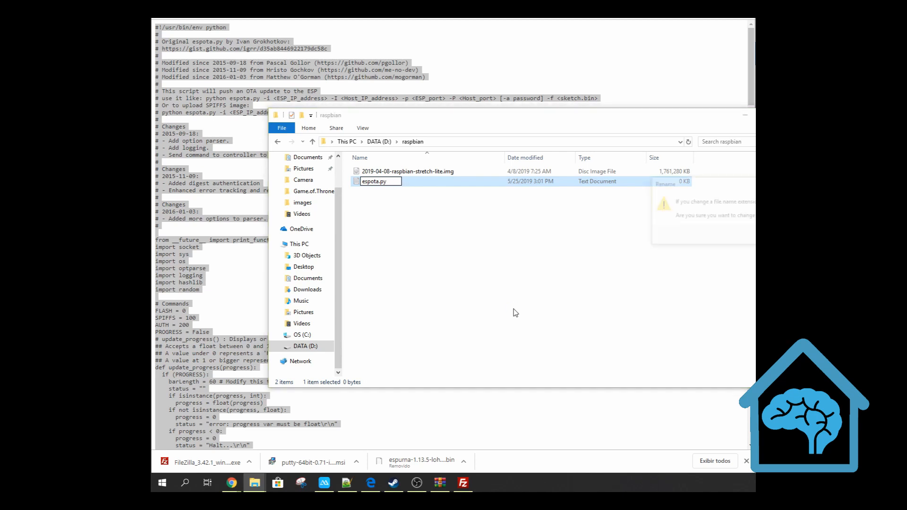
click(794, 236)
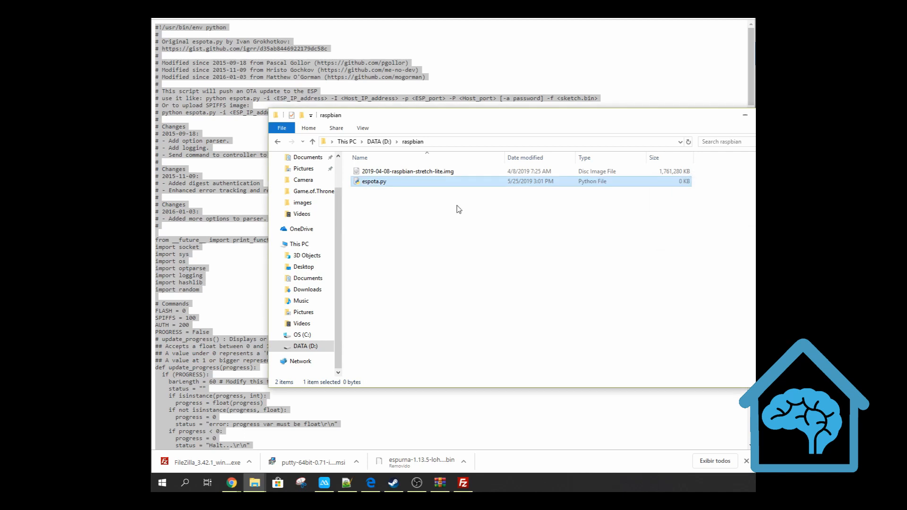
right_click(371, 180)
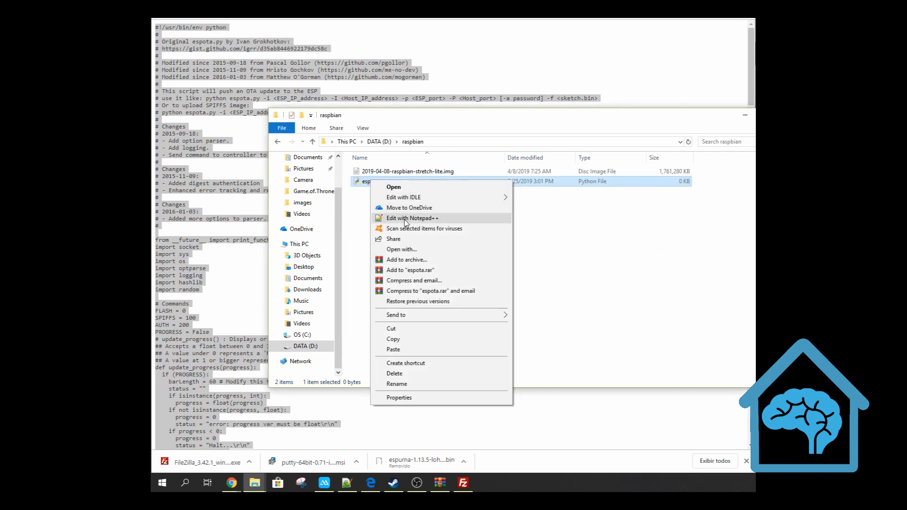
click(405, 218)
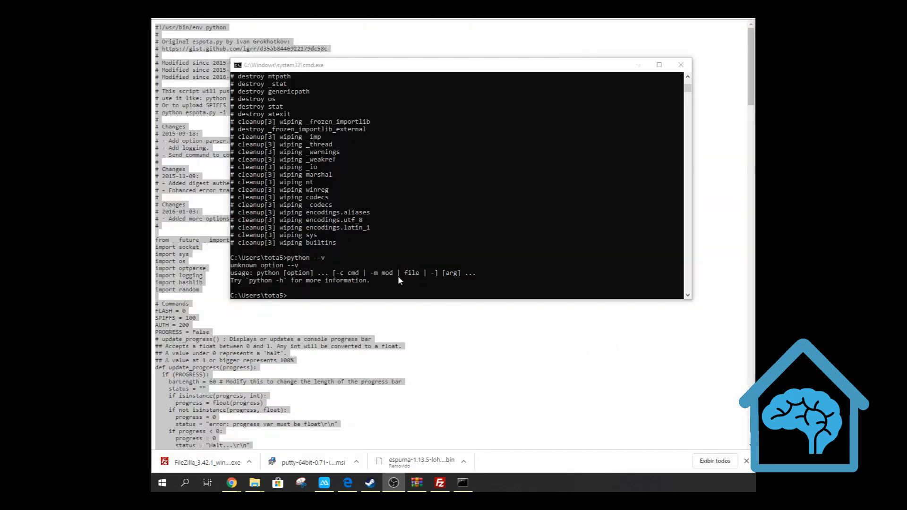
In the Command Prompt, switch to the D: drive and enter its lohas folder
click(387, 296)
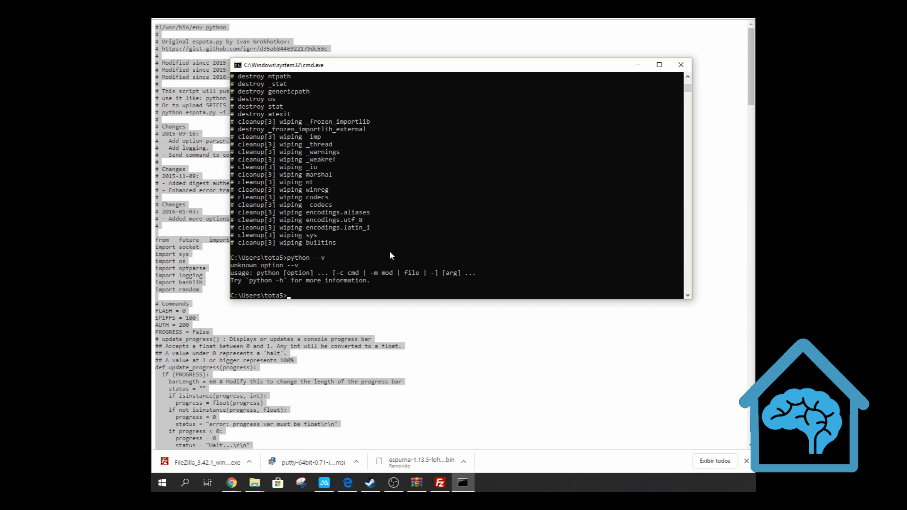
text(cd ..)
key(Return)
text(cd)
text(d:)
key(Return)
text(cd ..)
key(Return)
text(cd d:)
key(Return)
text(d:)
key(Return)
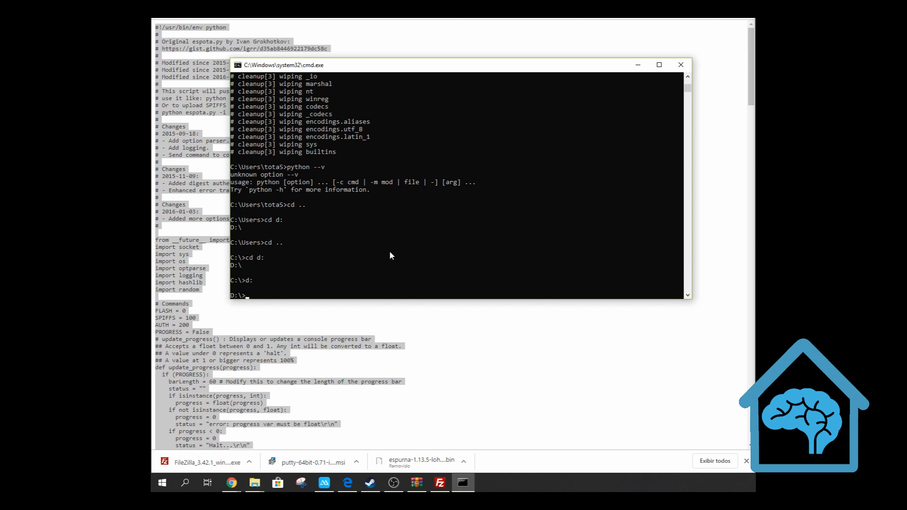
text(cd lohas)
key(Return)
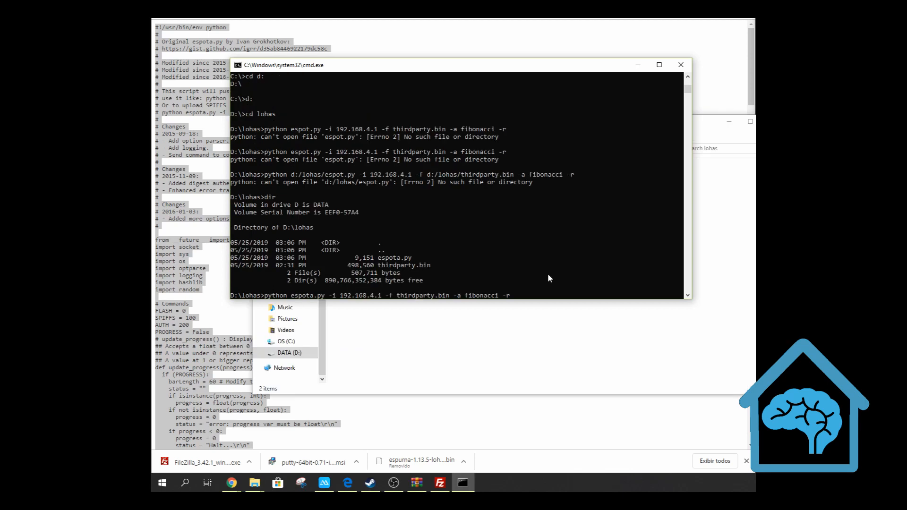
Run espota.py to upload thirdparty.bin to 192.168.4.1 with the device password and -r option, answer the Python firewall alert, and minimize the open windows
key(Return)
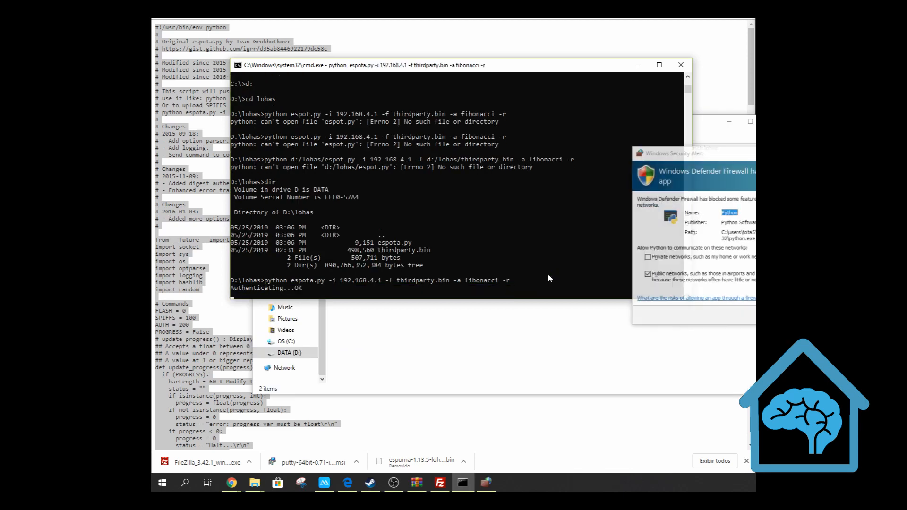
click(804, 316)
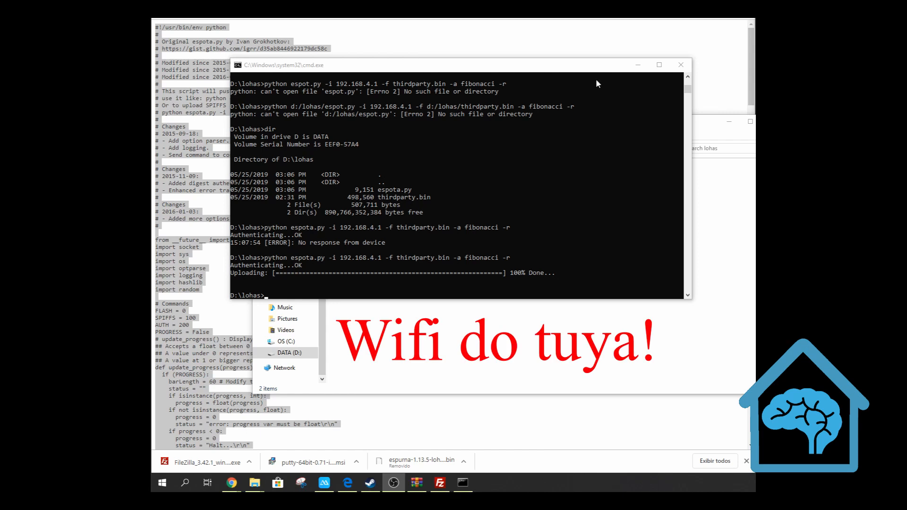
click(638, 66)
click(729, 121)
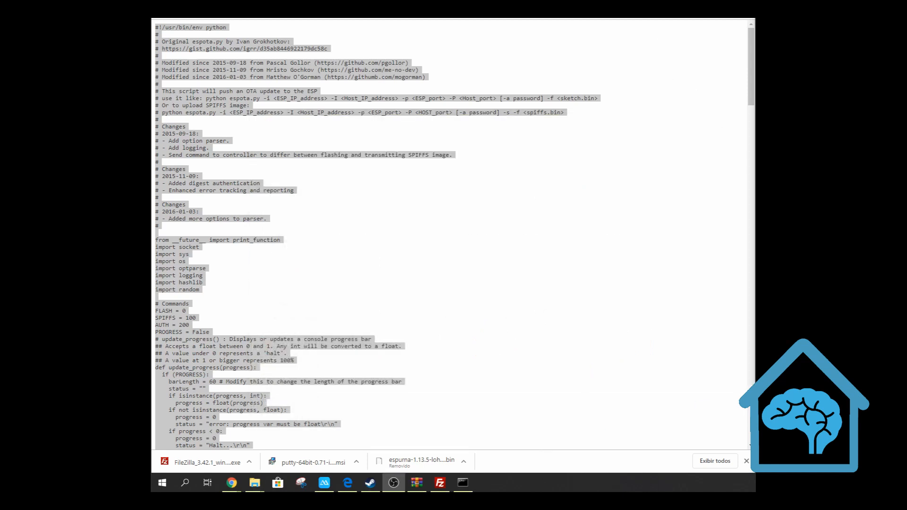
Open 192.168.4.1 in a new Chrome tab and log in as admin with the device's default password
key(ctrl+t)
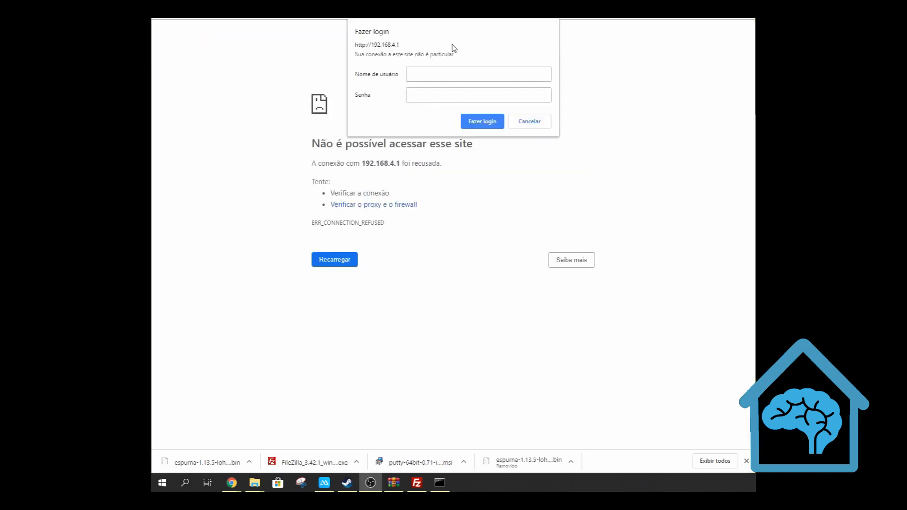
click(447, 71)
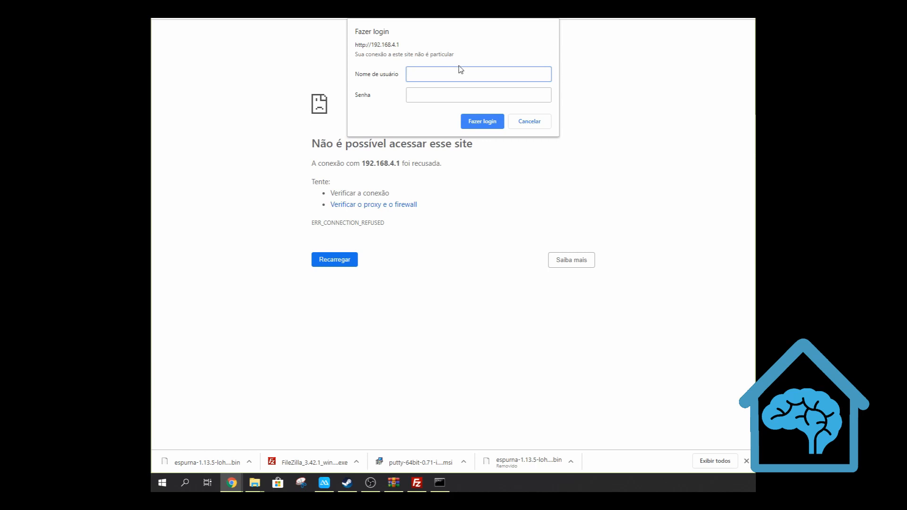
text(admin)
key(Tab)
text(fibo)
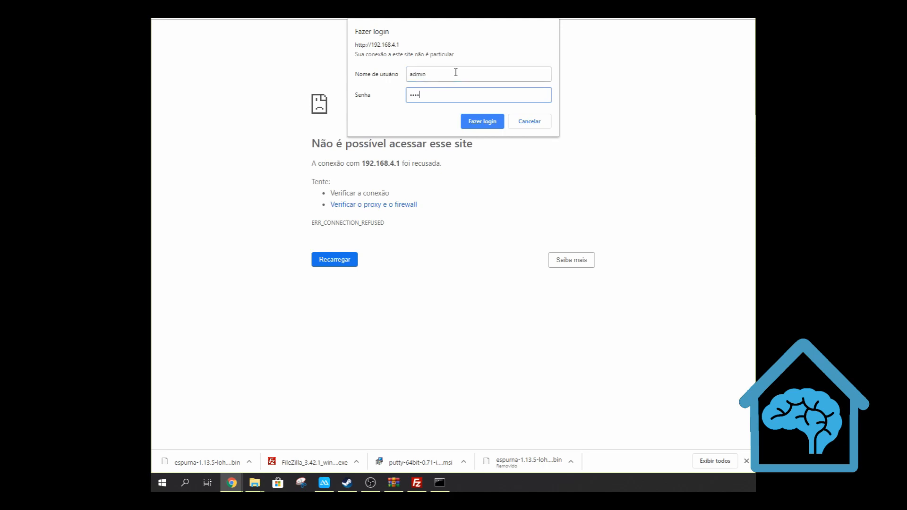
key(Return)
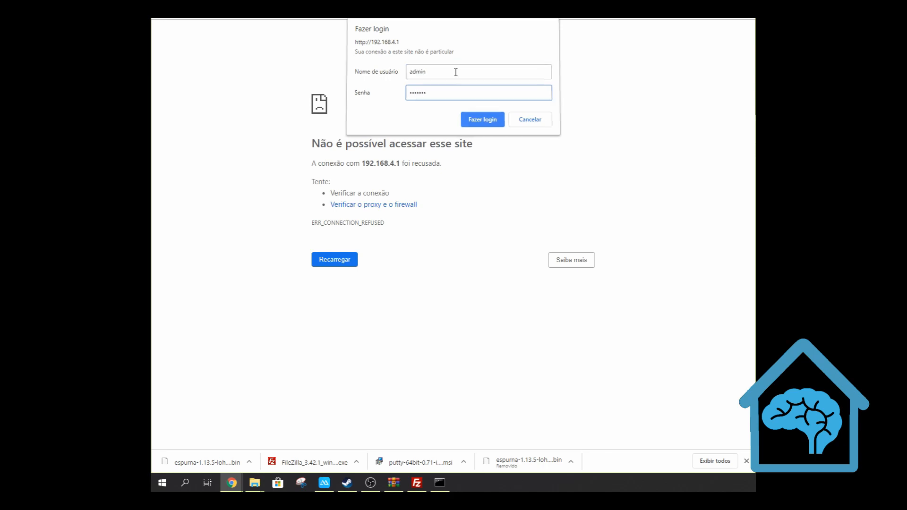
text(admin)
key(Tab)
text(fibonacci)
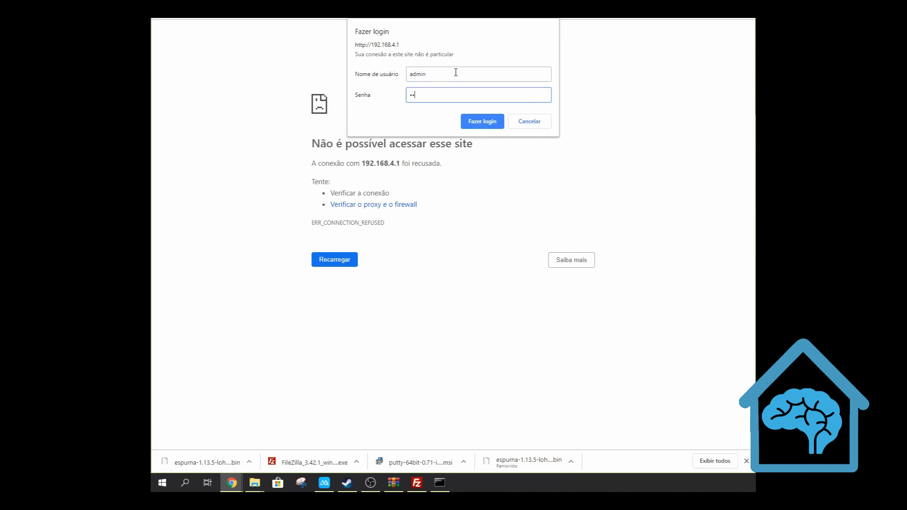
key(Return)
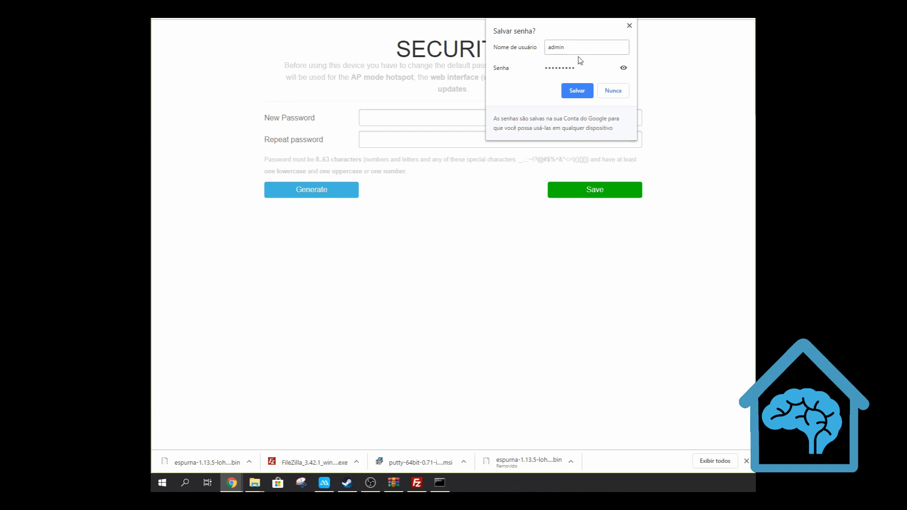
Dismiss the browser's offer to save the login and set a new admin password on the Security page
click(629, 26)
click(454, 114)
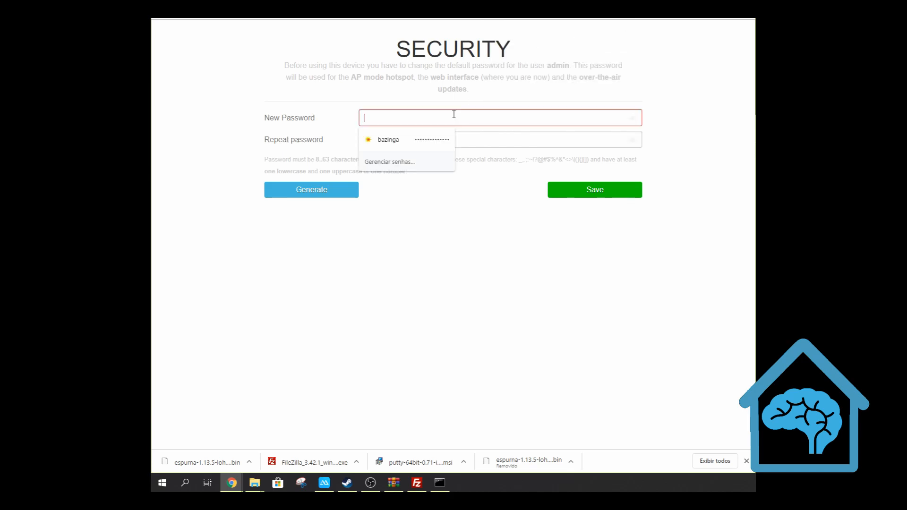
text(••••••••)
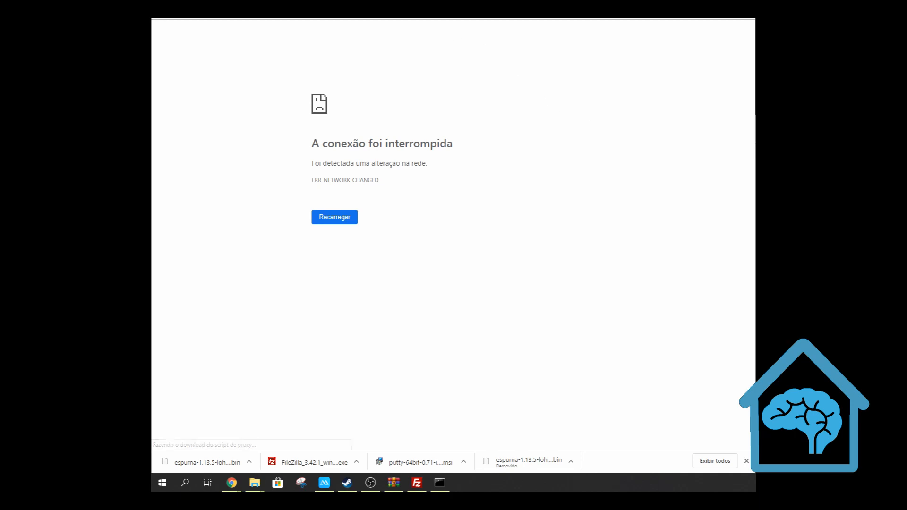
Reopen the device page at 192.168.4.1, log in as admin with the new password, and dismiss the browser's offer to save it
click(401, 9)
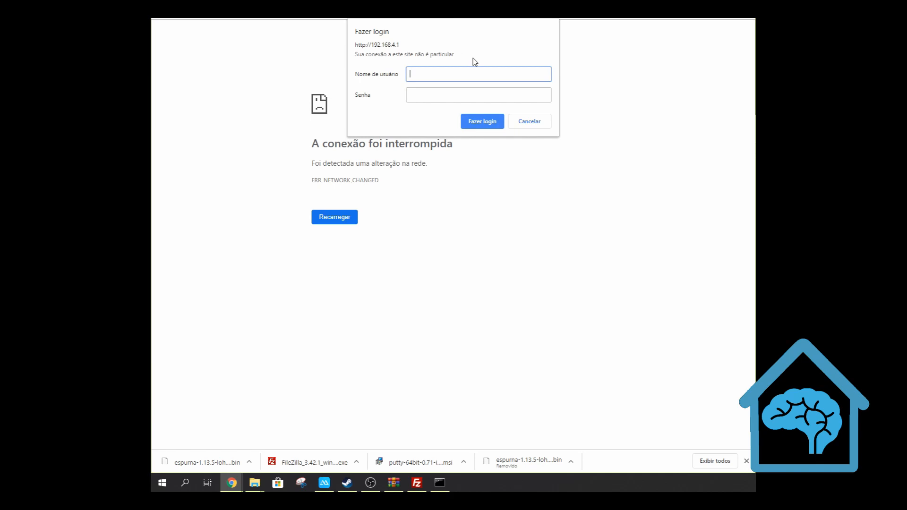
text(admin)
key(Tab)
text(fibonacci)
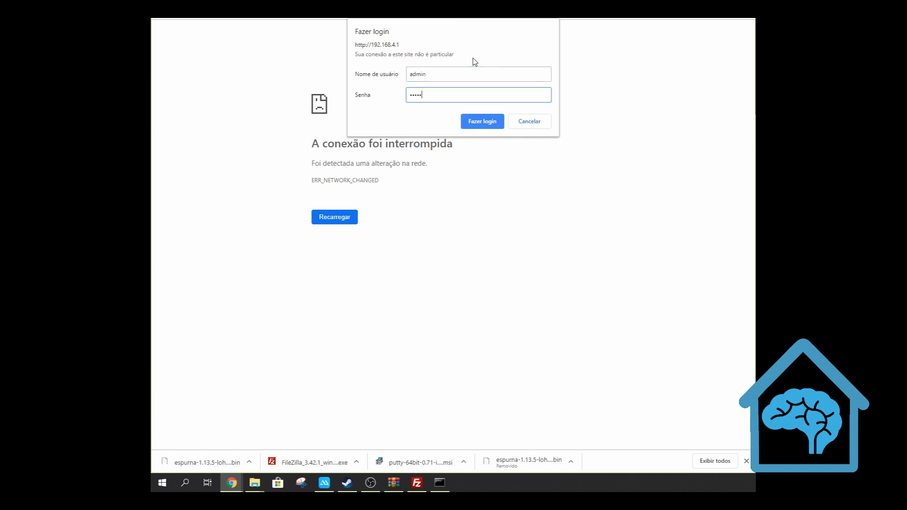
key(Return)
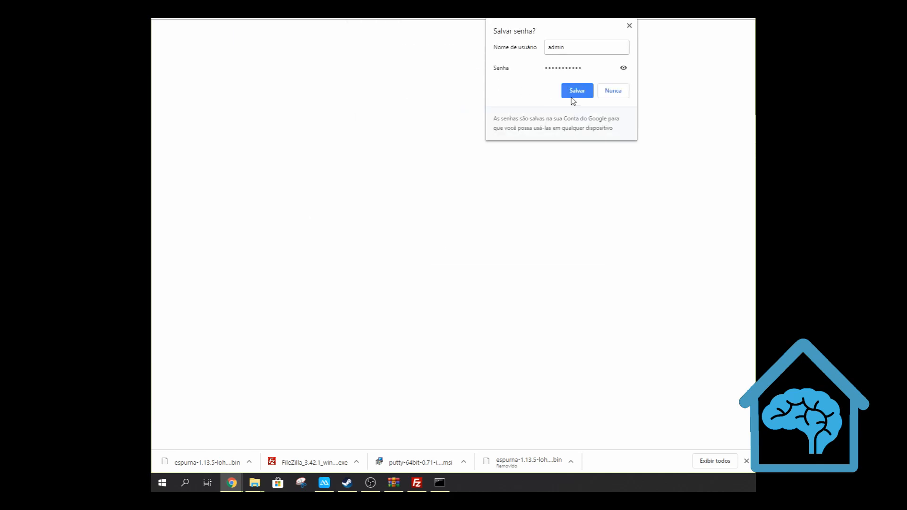
click(629, 25)
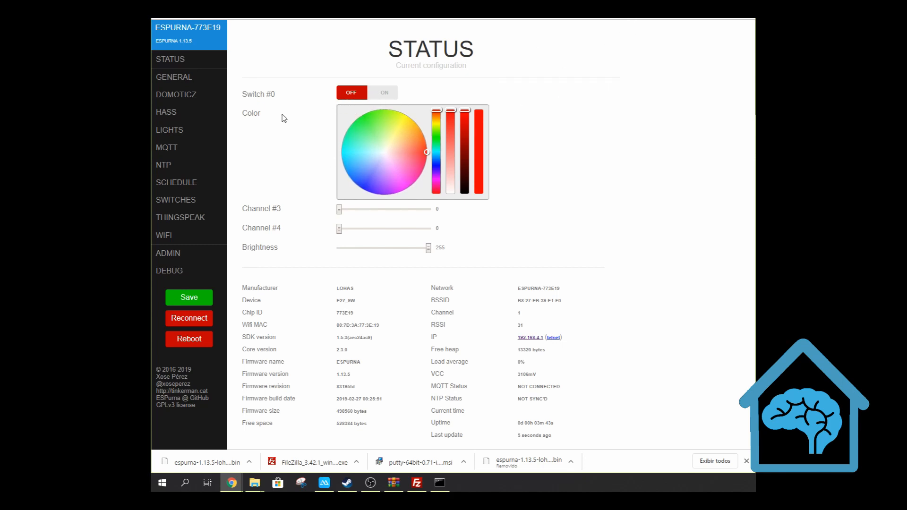
Scan for networks in the Espurna WiFi settings and add the network with SSID "bazinga" and its WiFi password
click(163, 237)
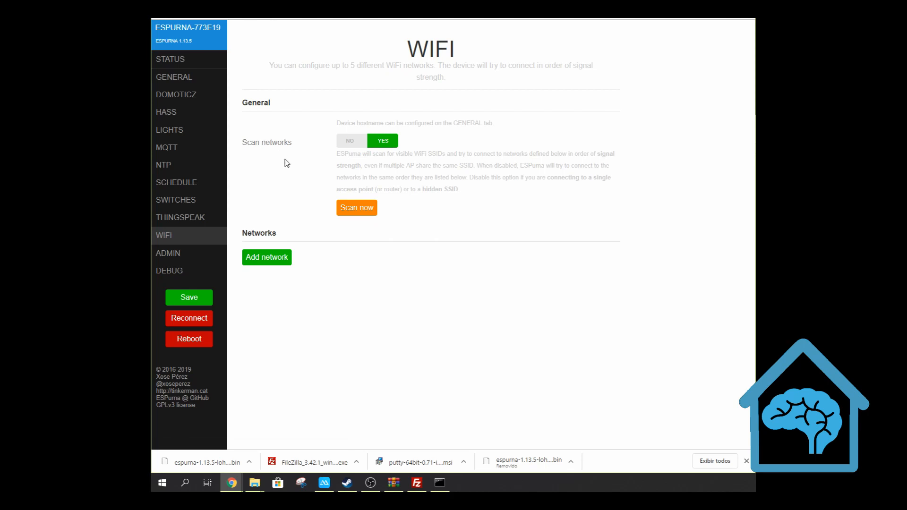
click(355, 207)
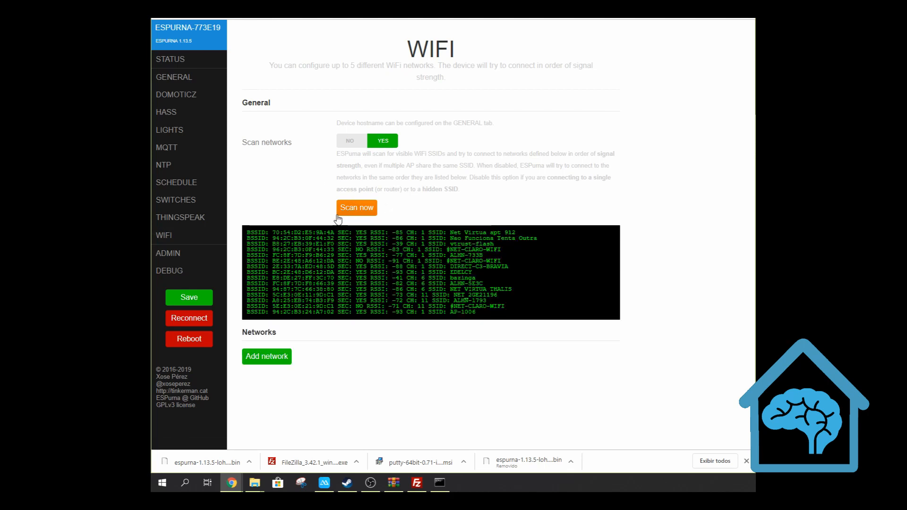
click(268, 357)
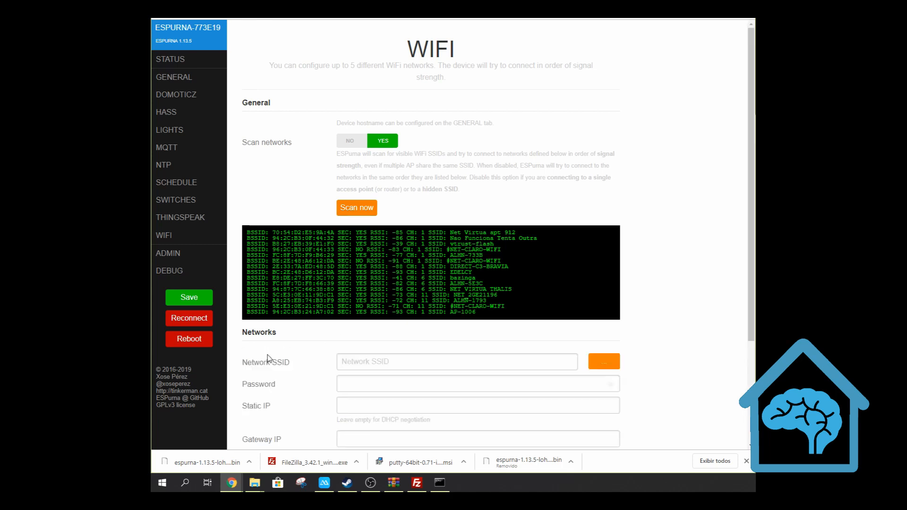
click(391, 363)
scroll(391, 363, down, 2)
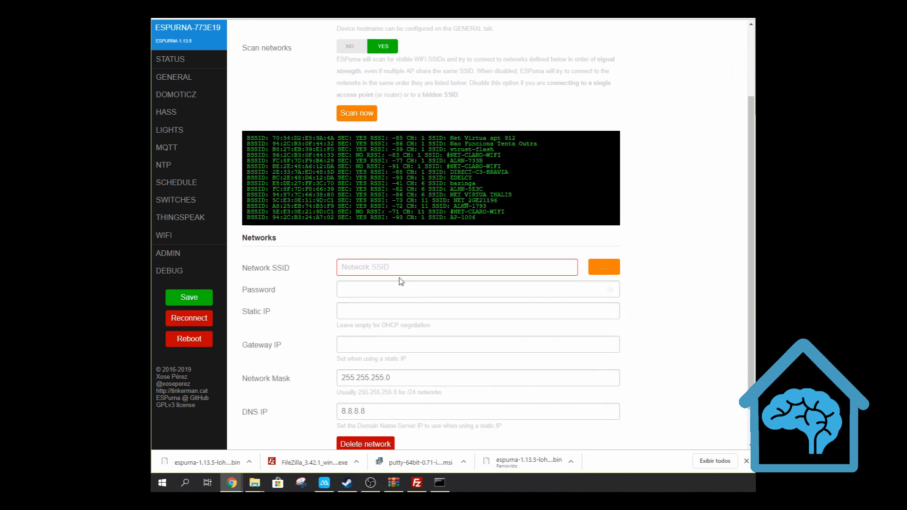
text(bazinga)
key(Tab)
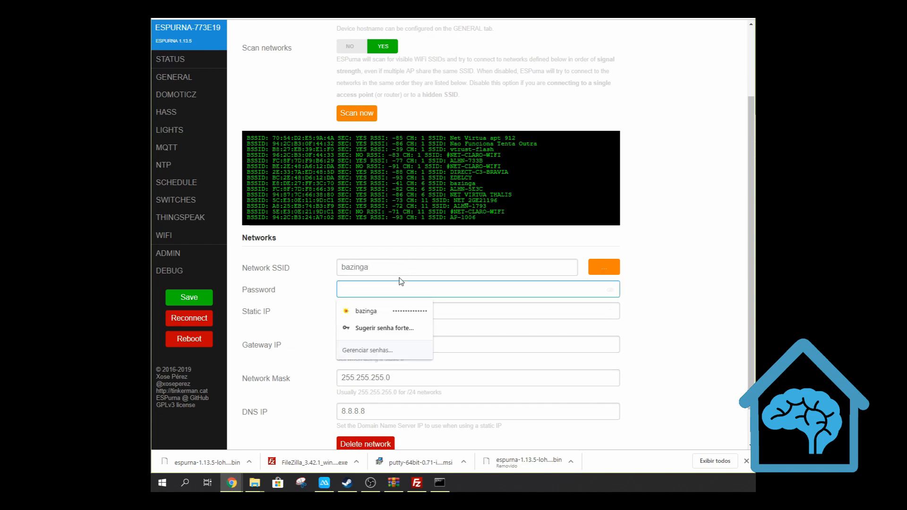
text(••••••••••••••)
Set the bazinga network's static IP to 192.168.0.121 and its gateway IP to 192.168.0.1
click(437, 307)
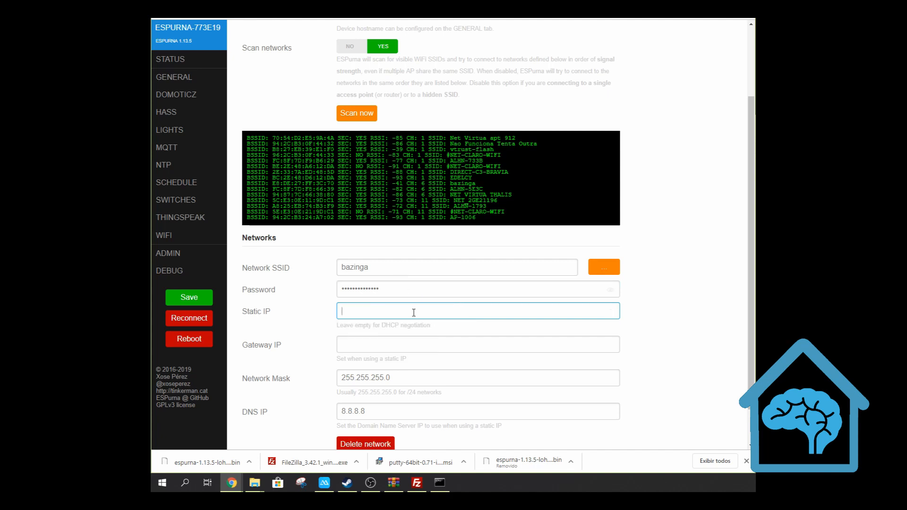
text(192.168.0.121)
click(389, 341)
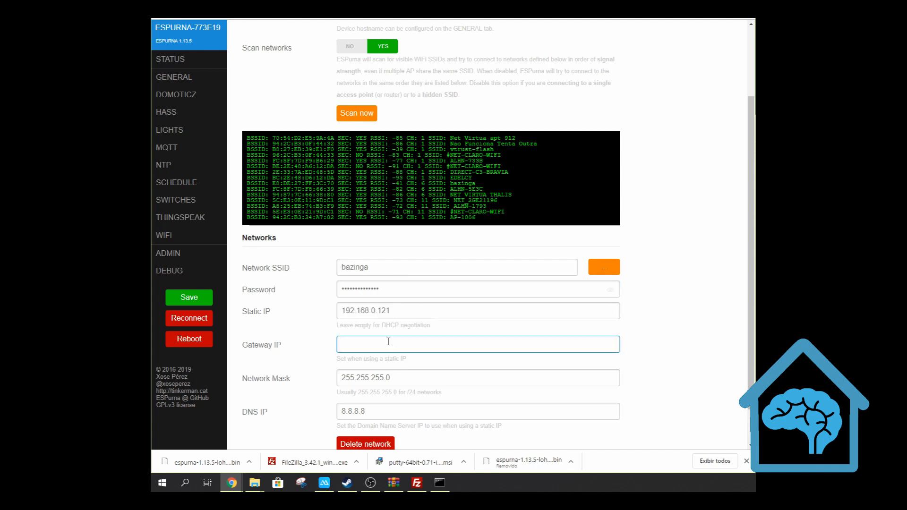
text(192.168.0.1)
scroll(387, 358, down, 1)
click(282, 431)
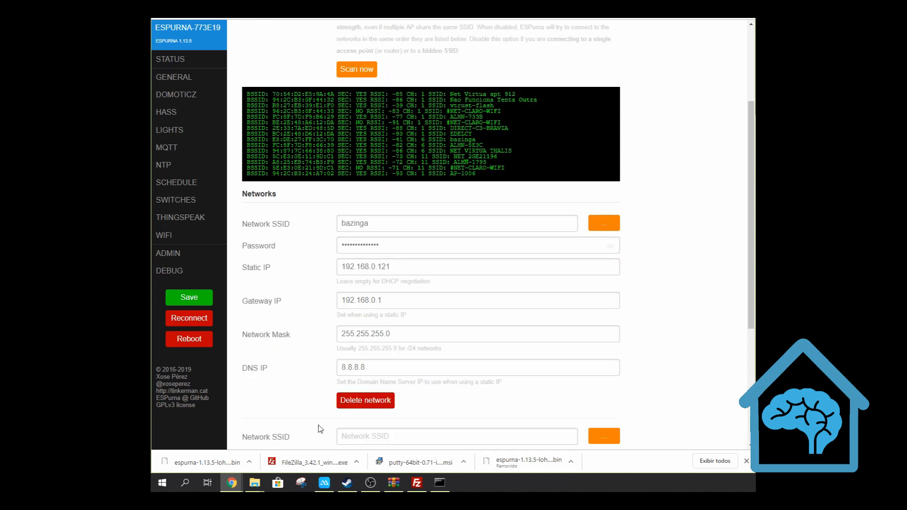
scroll(293, 399, down, 1)
scroll(294, 399, down, 3)
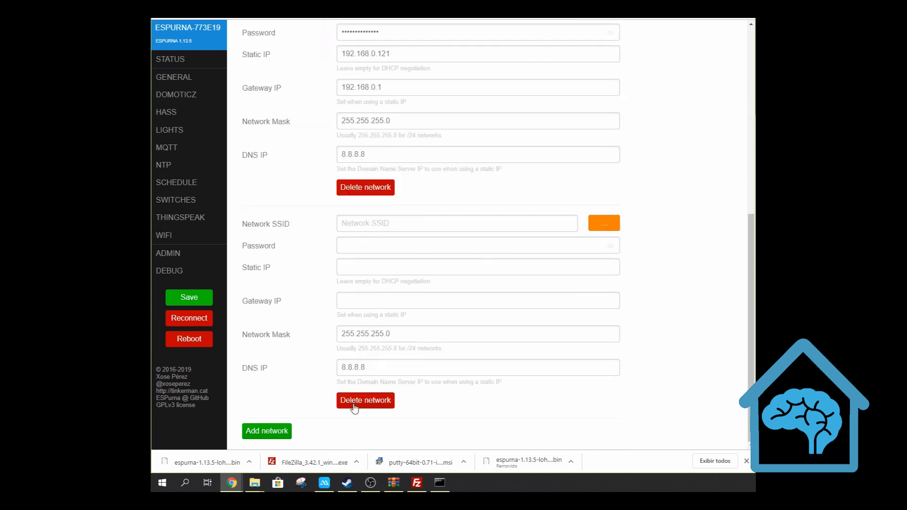
click(354, 402)
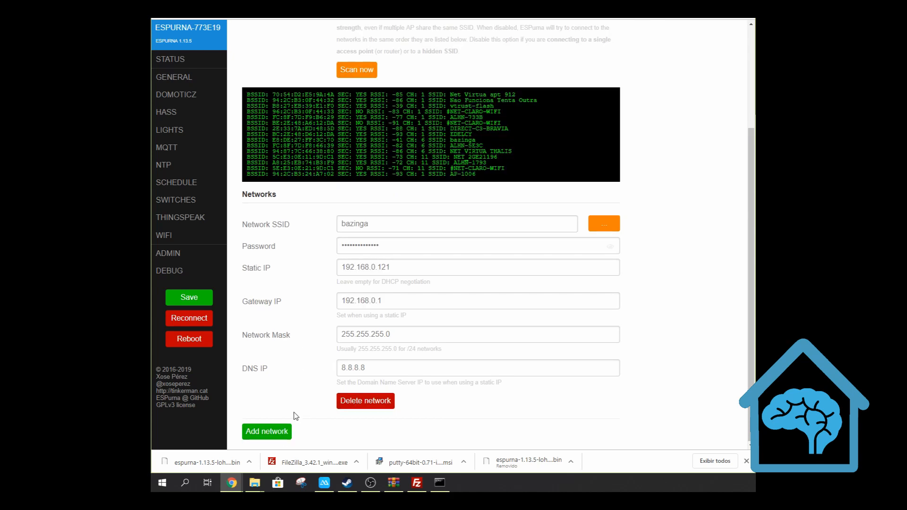
Save the bazinga WiFi settings and open the device page at its new address, 192.168.0.121
scroll(307, 397, up, 3)
click(196, 300)
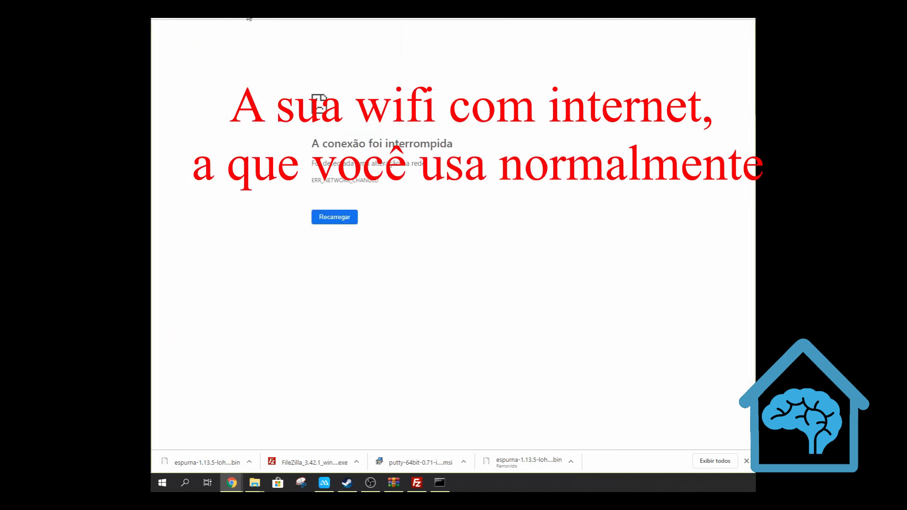
click(288, 18)
text(192.168.0.121)
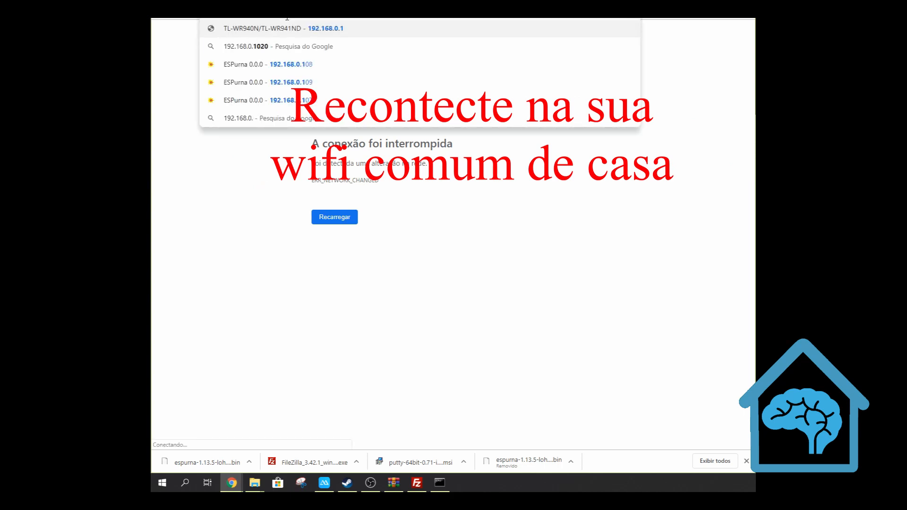
key(Return)
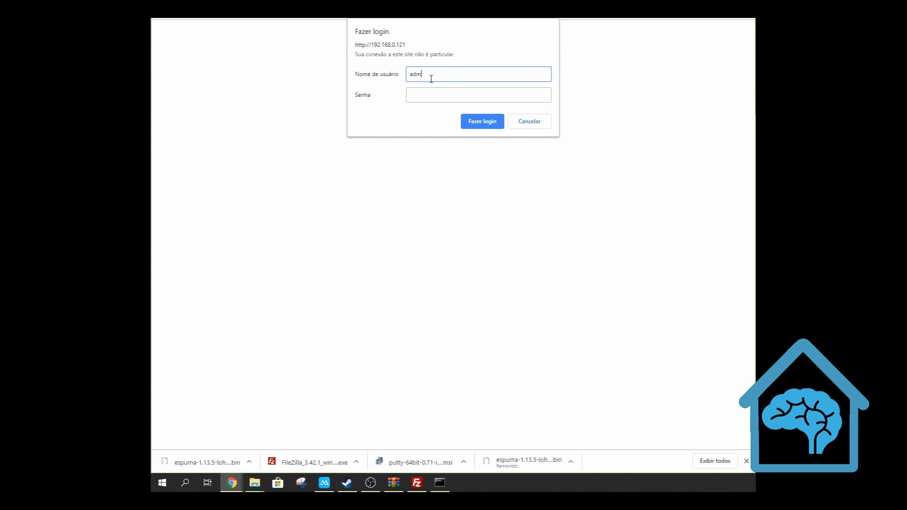
Log in to the device page as admin with the admin password
text(in)
key(Tab)
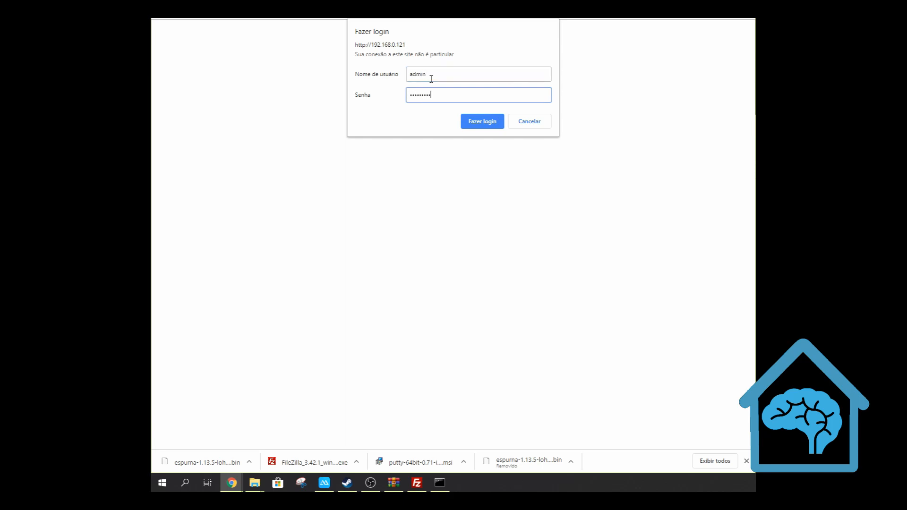
key(Return)
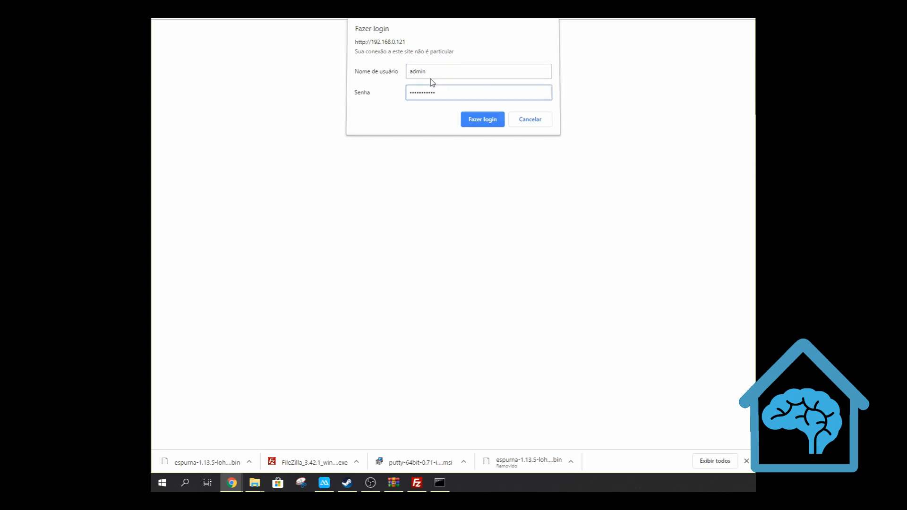
click(576, 91)
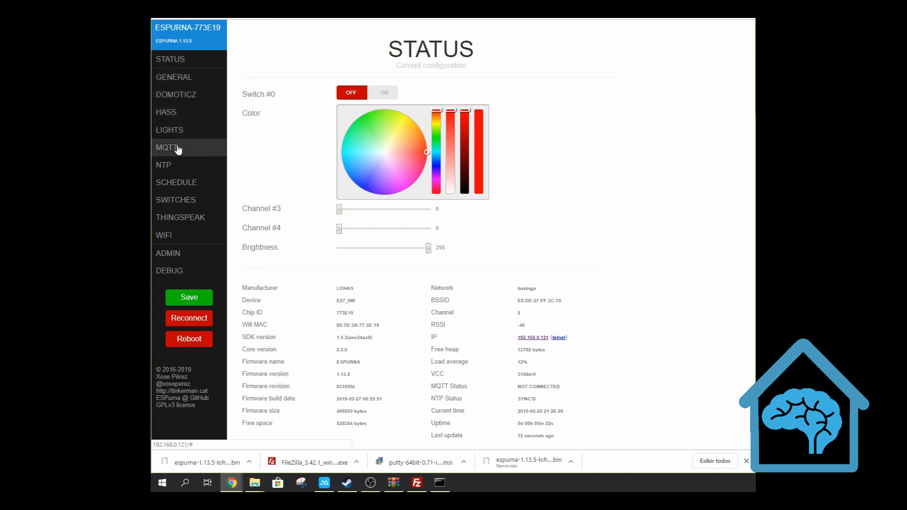
Set the hostname to luz-do-quarto-2 in the device's general configuration
click(178, 57)
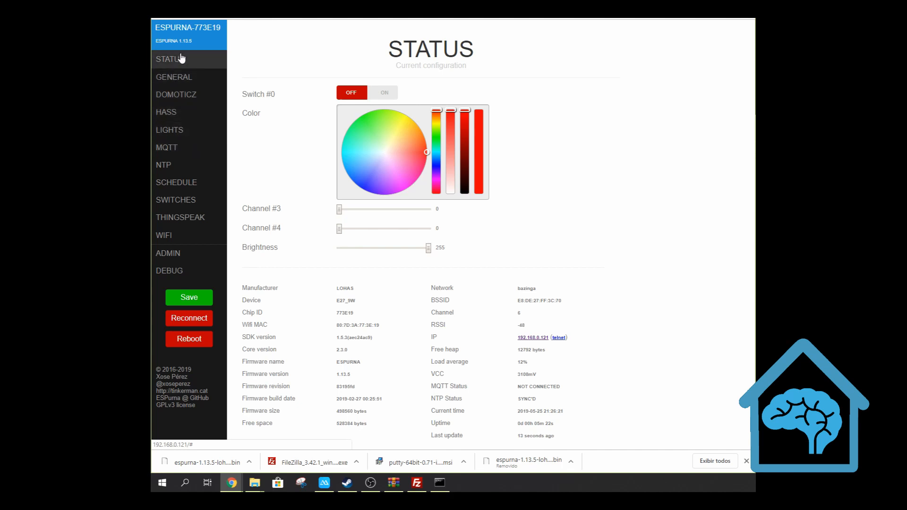
click(178, 83)
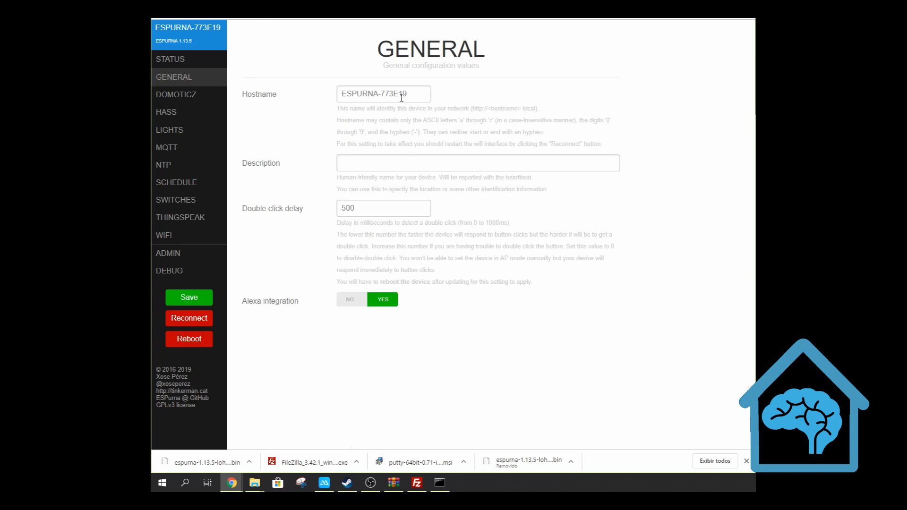
drag(402, 98, 317, 91)
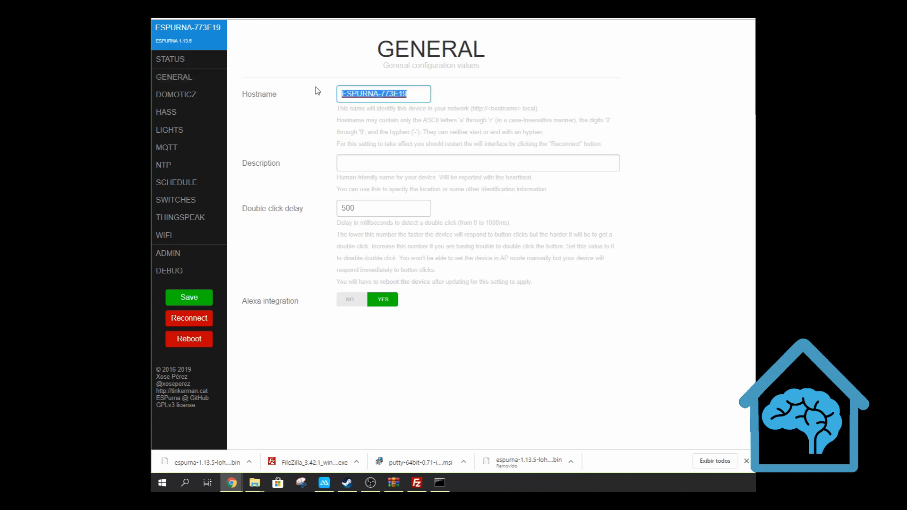
text(luz-doq)
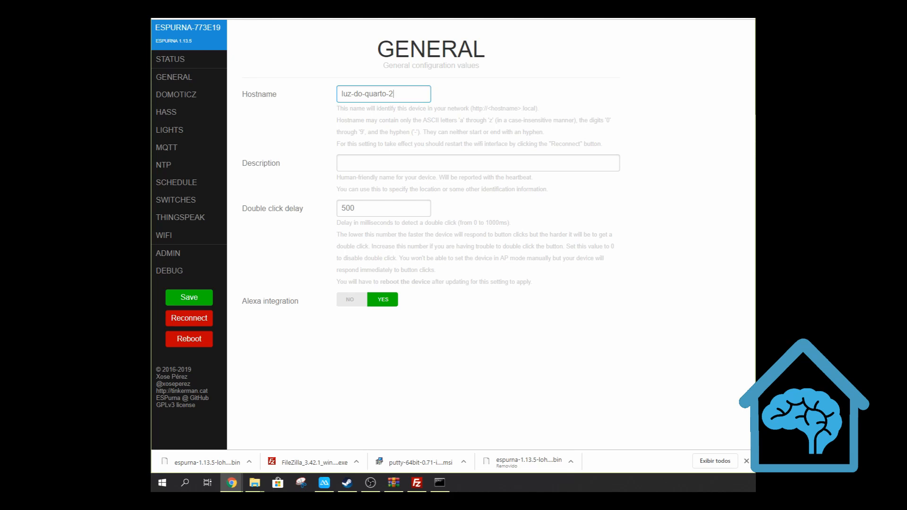
Open the luz-da-sala-1 bulb's page at 192.168.0.120 in a new tab, and turn off Alexa integration on the new bulb
key(ctrl+t)
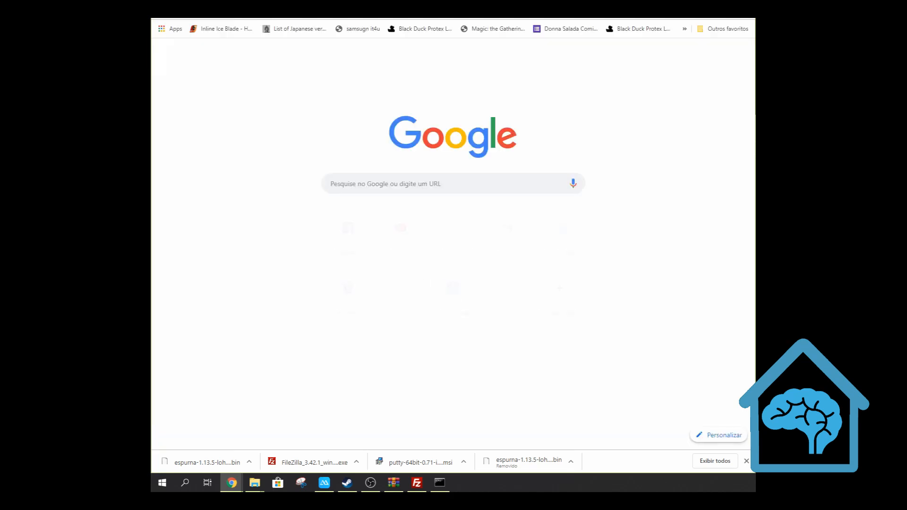
text(192)
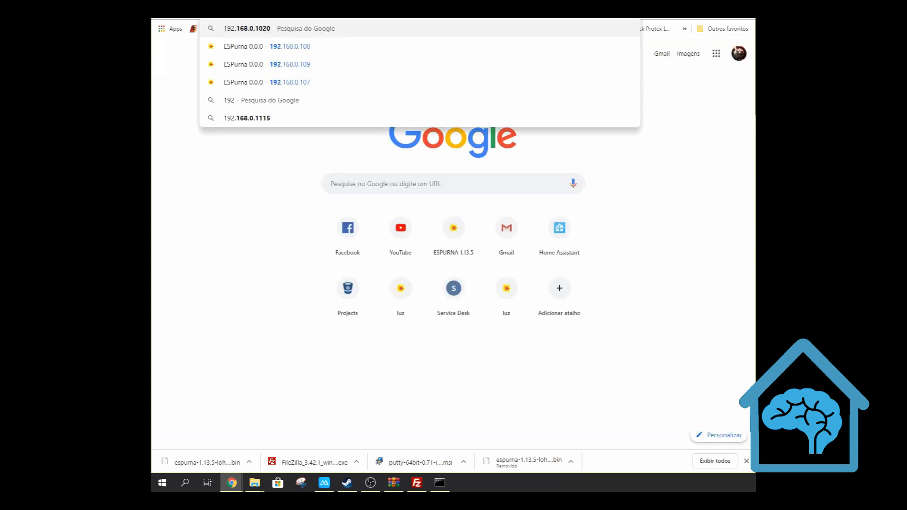
text(.168.0.1)
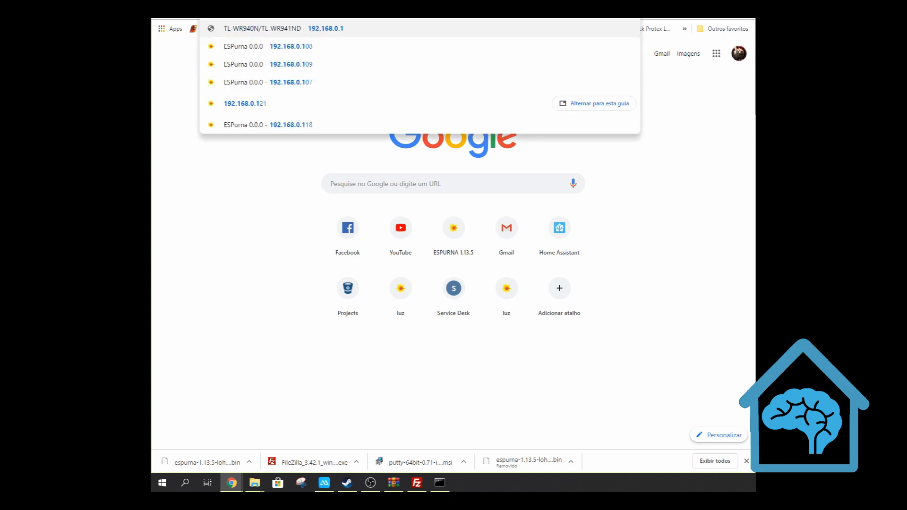
text(20)
key(Return)
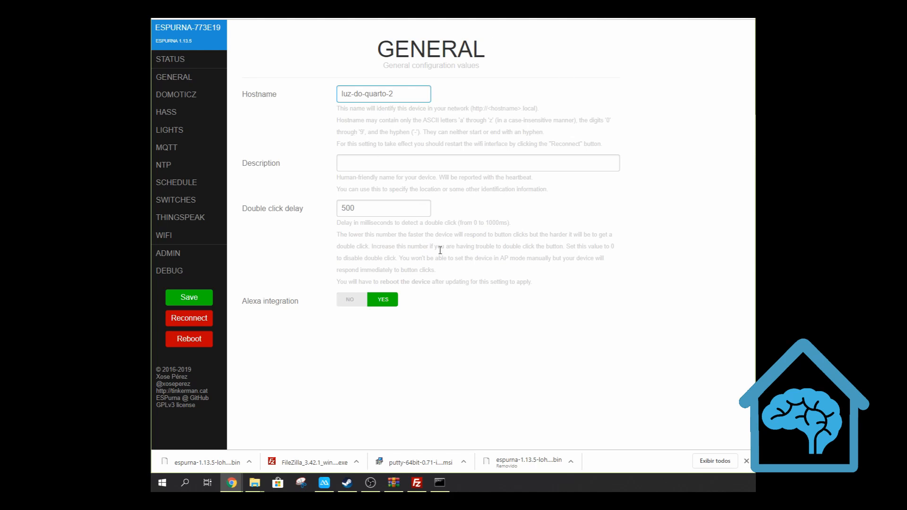
click(349, 300)
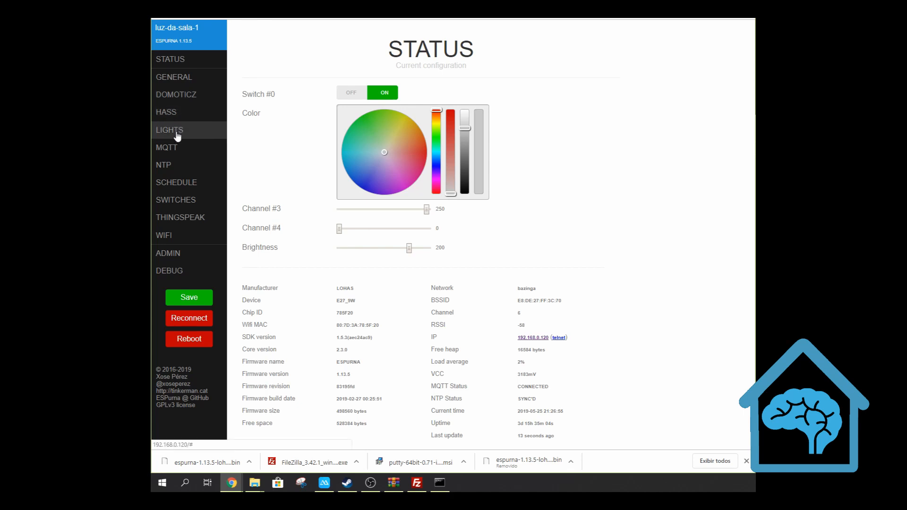
Enable MQTT on the new bulb and set its broker to 192.168.0.106, copied from luz-da-sala-1's MQTT settings
click(173, 147)
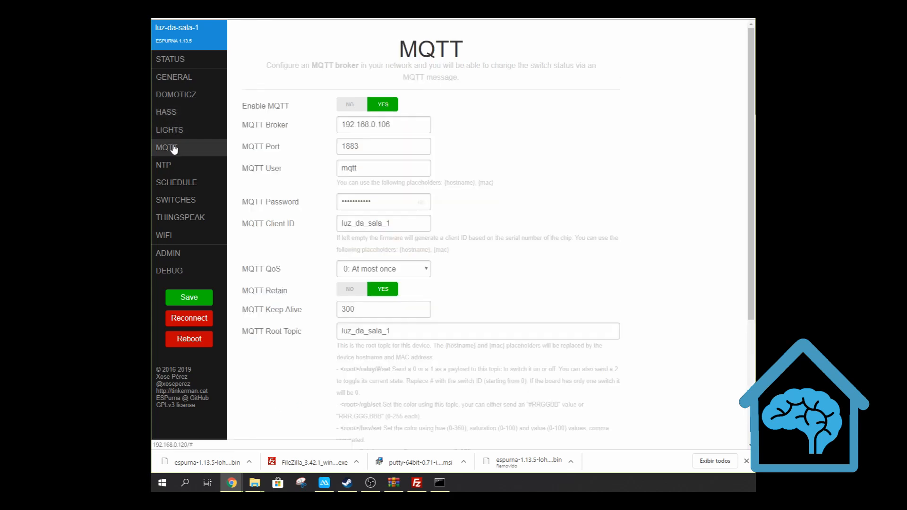
double_click(409, 126)
key(ctrl+c)
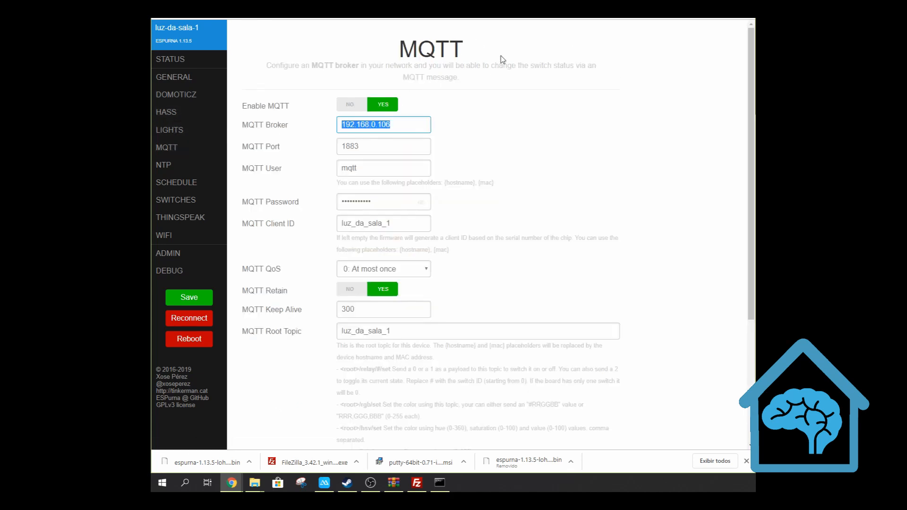
click(534, 19)
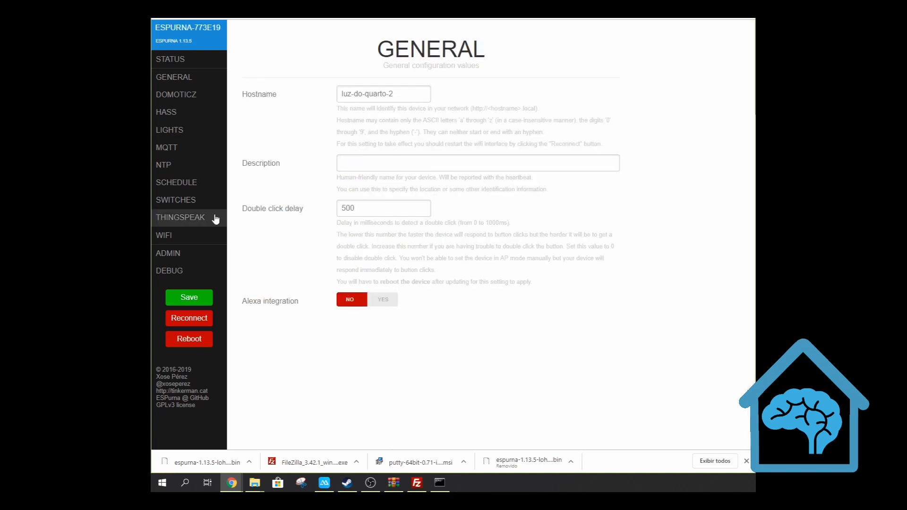
click(162, 148)
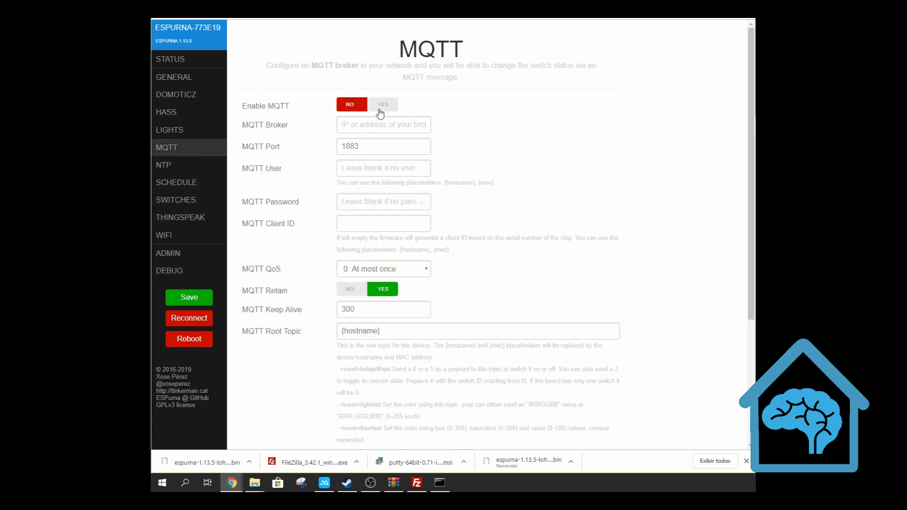
click(382, 105)
click(379, 126)
key(ctrl+v)
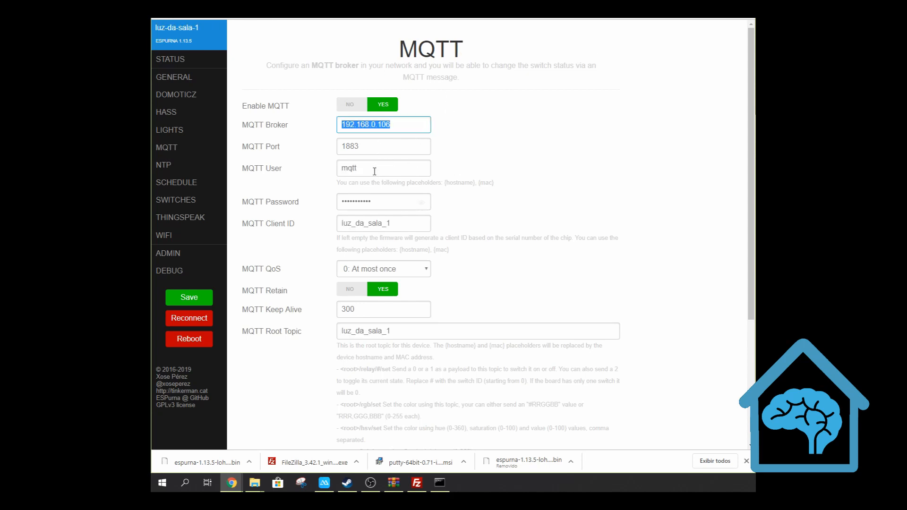
Set the MQTT user to mqtt, enter the MQTT password, set client ID luz_da_sala_1 and root topic luz_do_quarto_2, and save
click(371, 170)
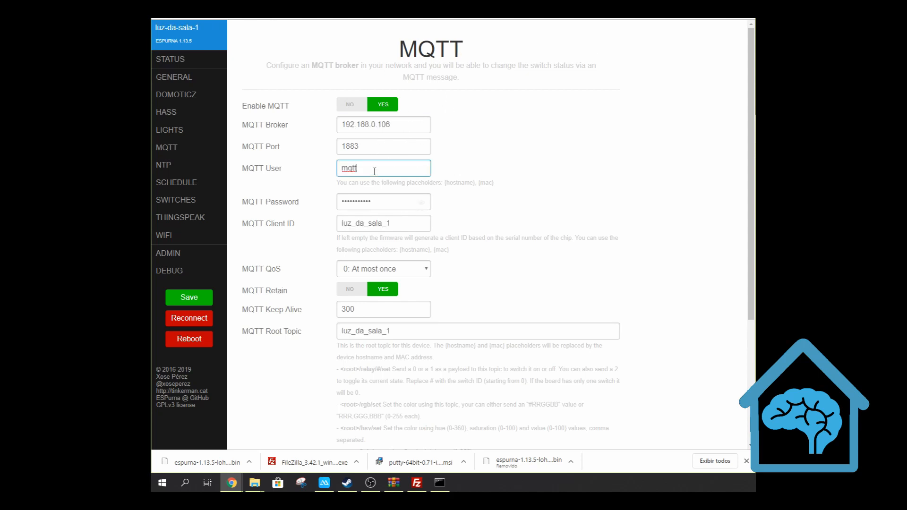
drag(371, 170, 268, 168)
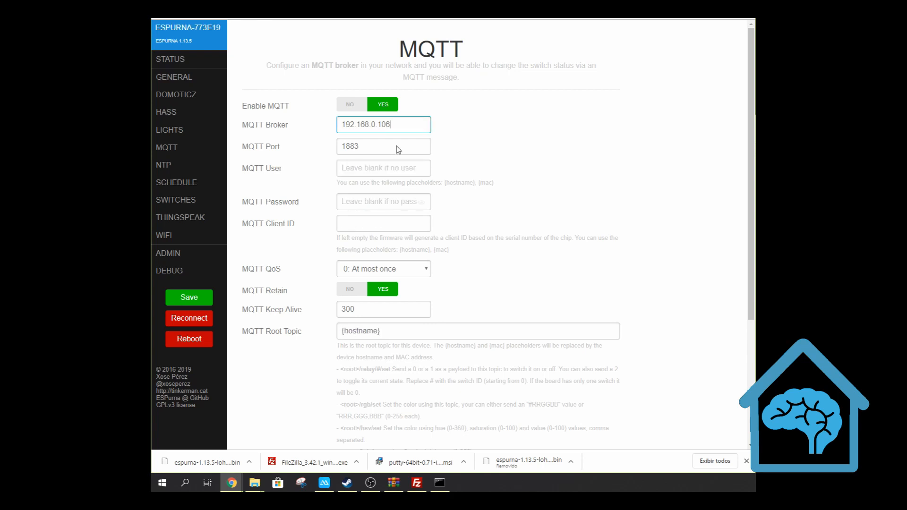
click(383, 168)
text(mqtt)
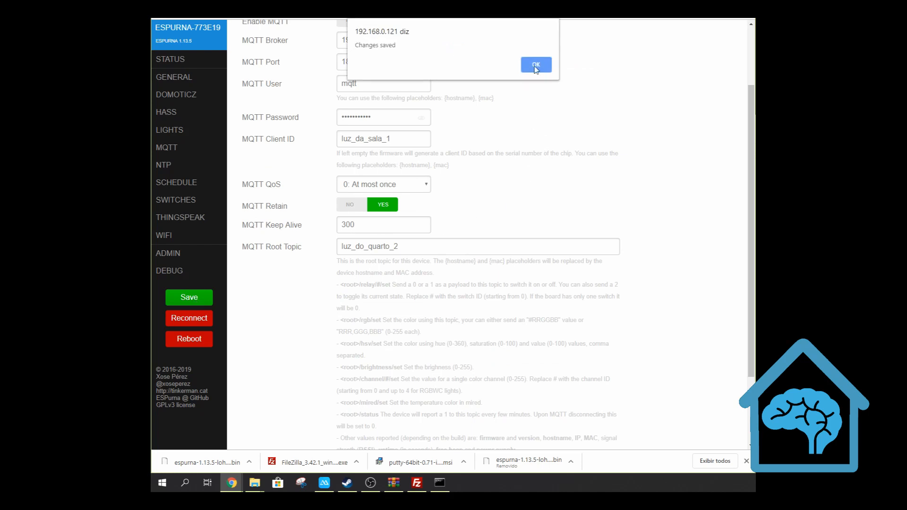
Reboot the bulb to apply the saved changes and open its HASS settings page
click(537, 63)
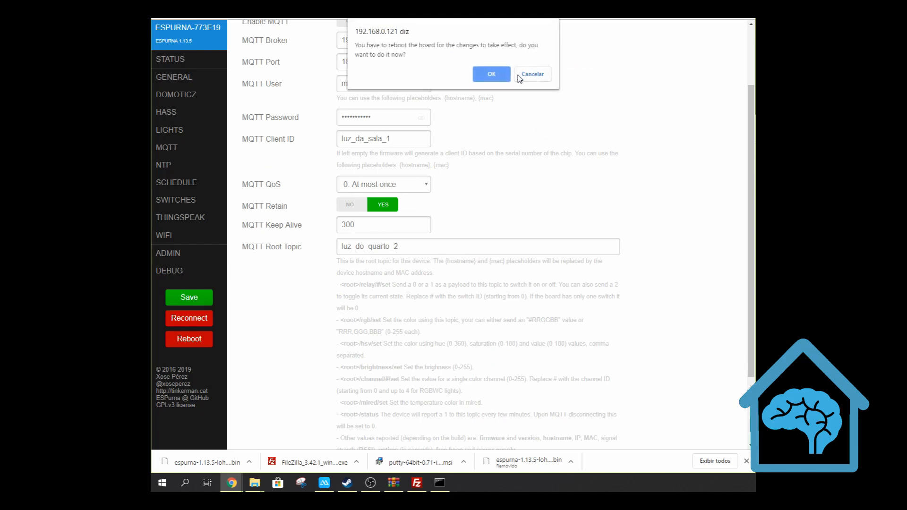
click(492, 74)
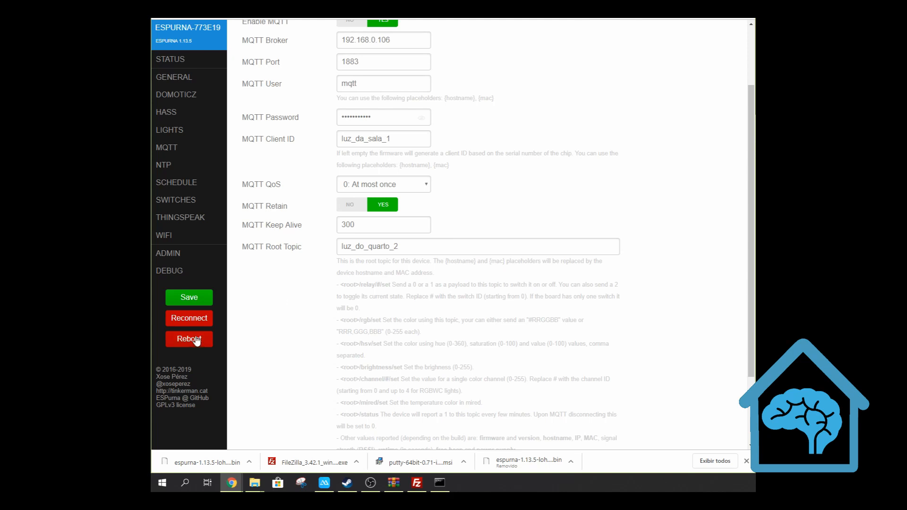
click(191, 338)
click(482, 65)
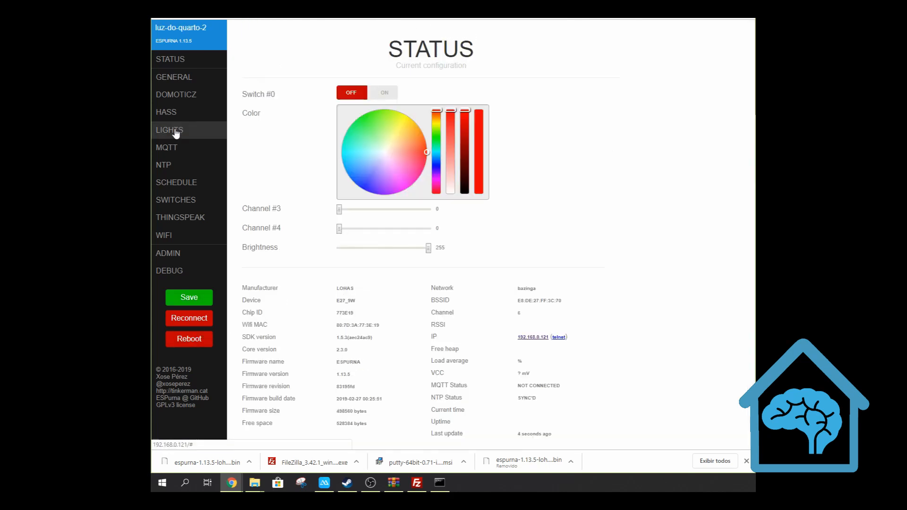
click(174, 117)
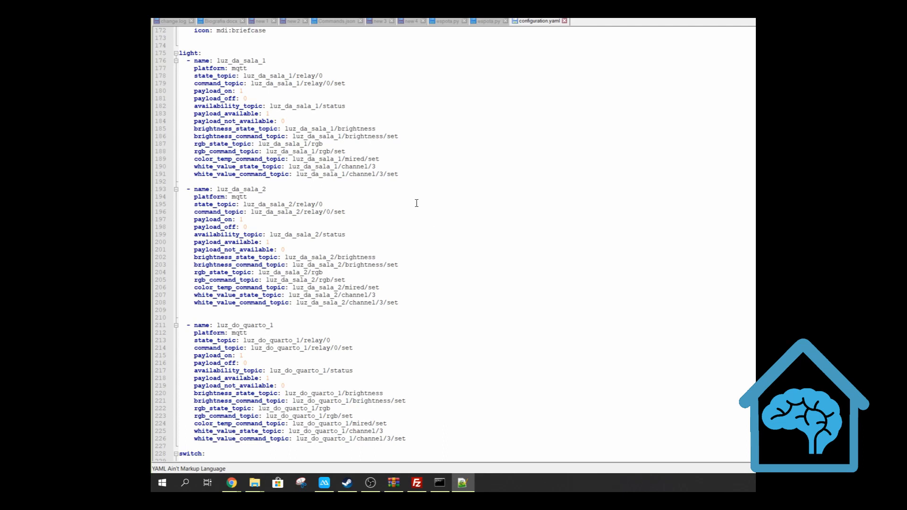
Duplicate the luz_do_quarto_1 light block below itself in configuration.yaml, separated by a blank line
scroll(364, 182, down, 4)
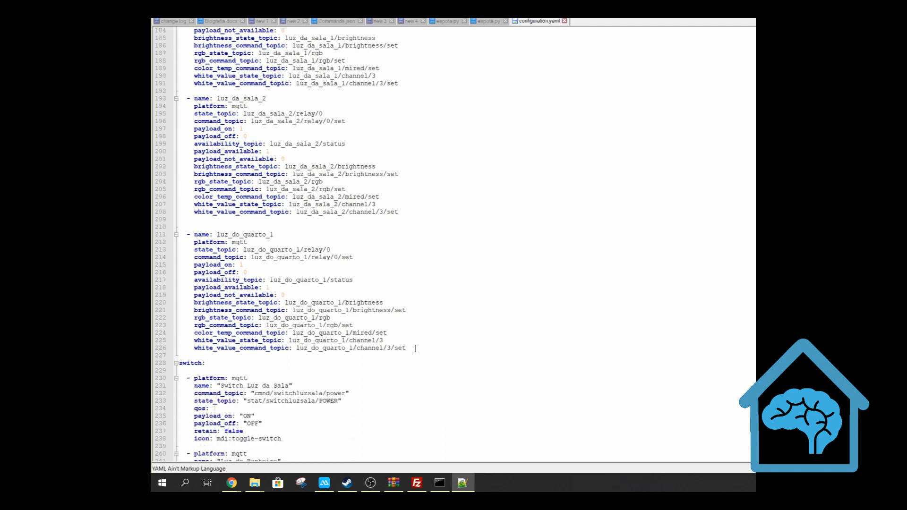
drag(415, 348, 349, 223)
key(ctrl+c)
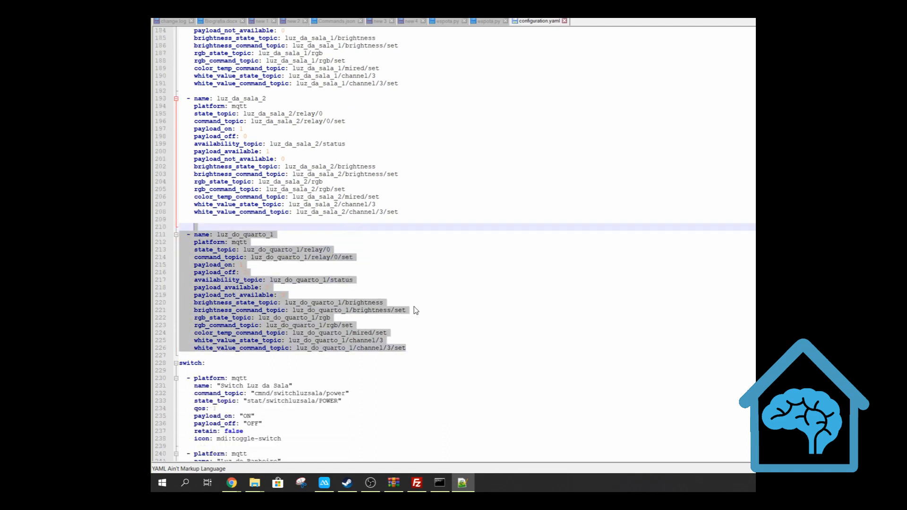
click(419, 349)
key(ctrl+v)
click(420, 333)
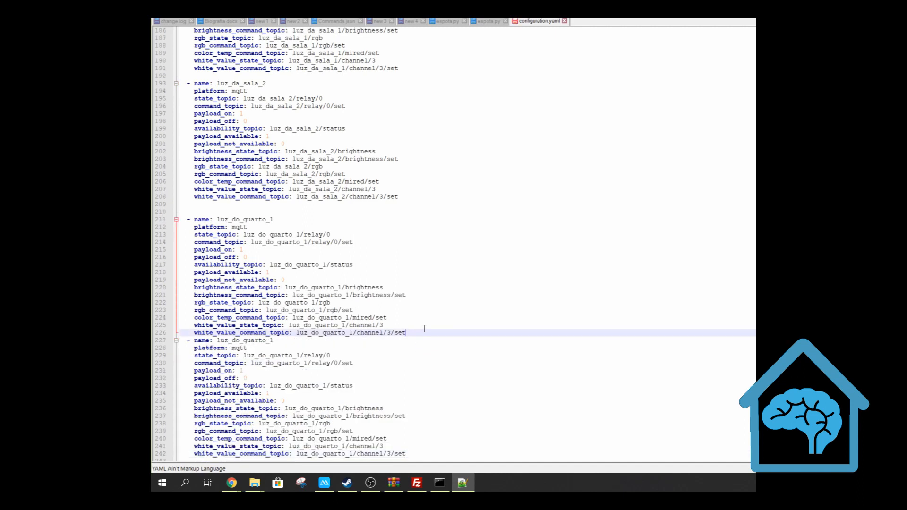
key(Return)
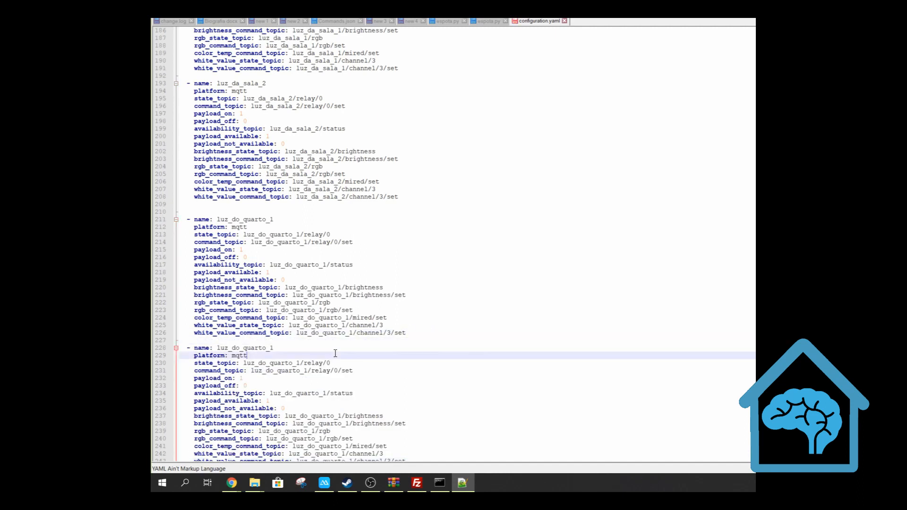
Change the name of the duplicated light entry to luz_do_quarto_2
click(337, 349)
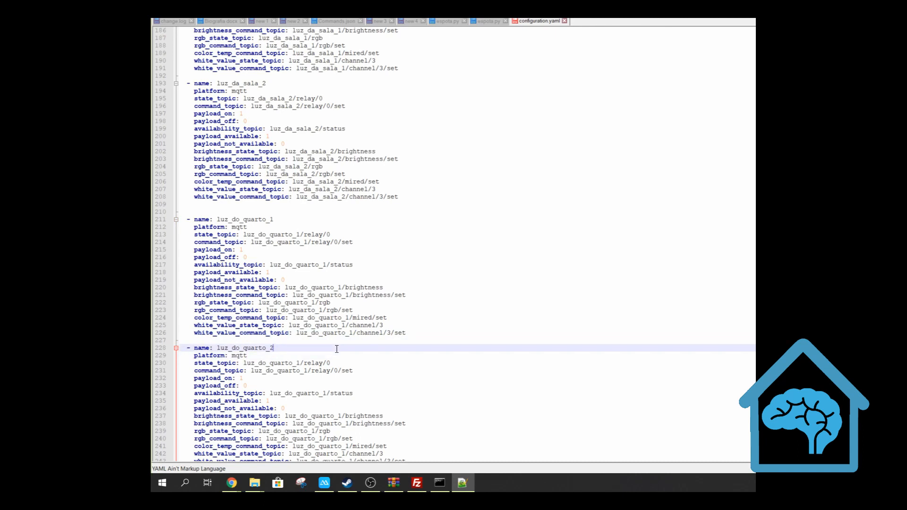
scroll(337, 349, down, 4)
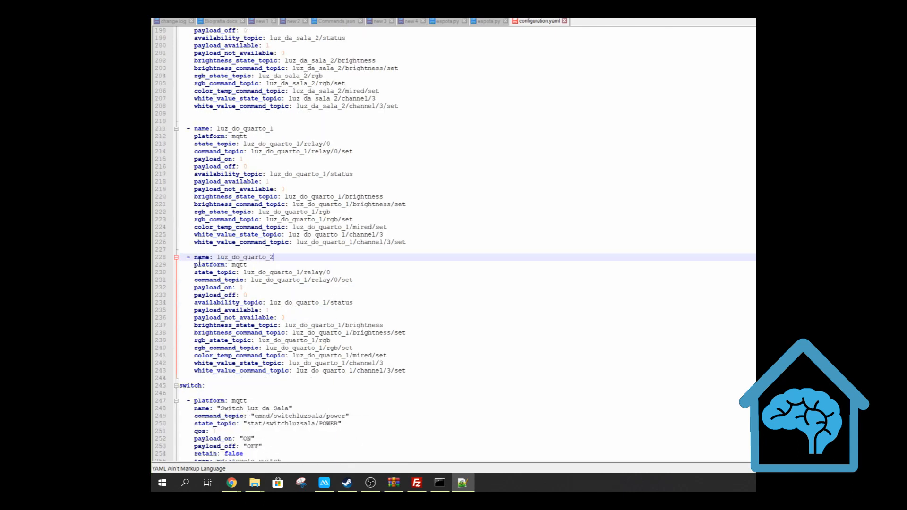
drag(194, 258, 421, 368)
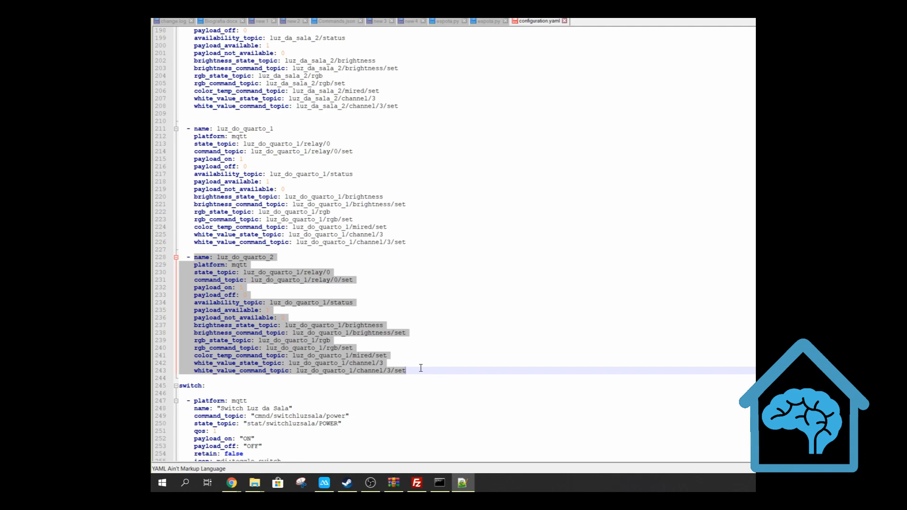
click(411, 349)
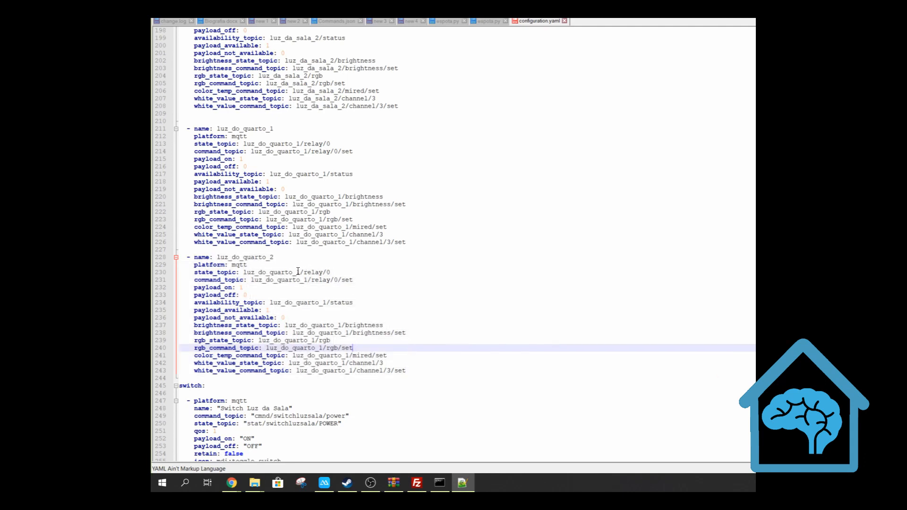
Change luz_do_quarto_1 to luz_do_quarto_2 in the duplicated light entry's state, command, availability and brightness state topics
click(298, 272)
text(2)
click(295, 297)
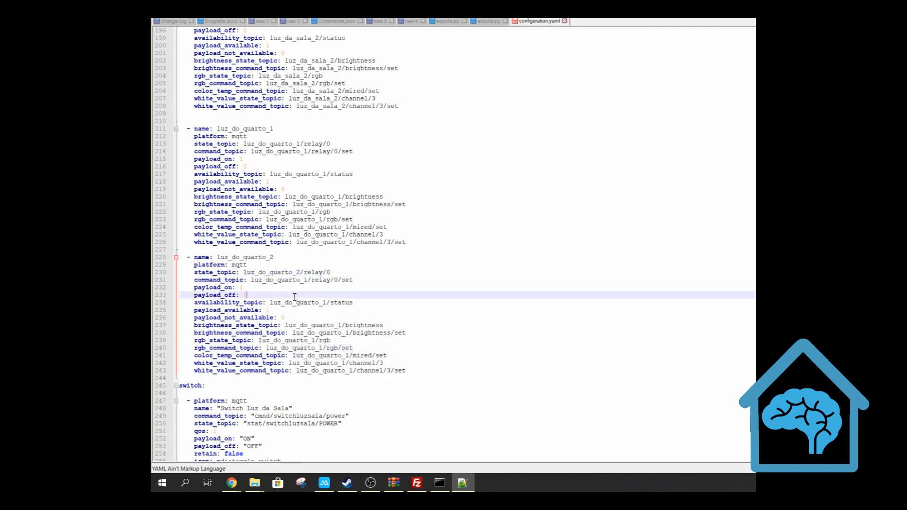
drag(308, 280, 321, 303)
text(2)
click(315, 348)
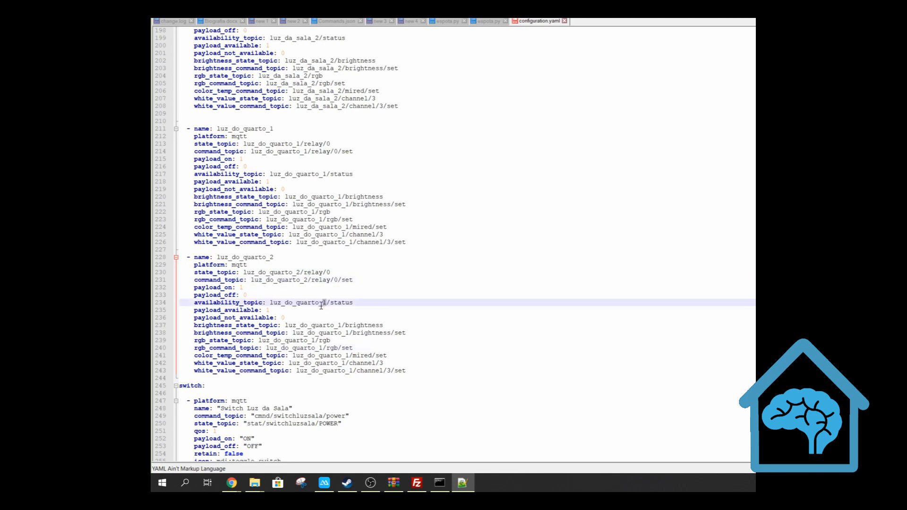
text(2)
click(304, 363)
click(339, 326)
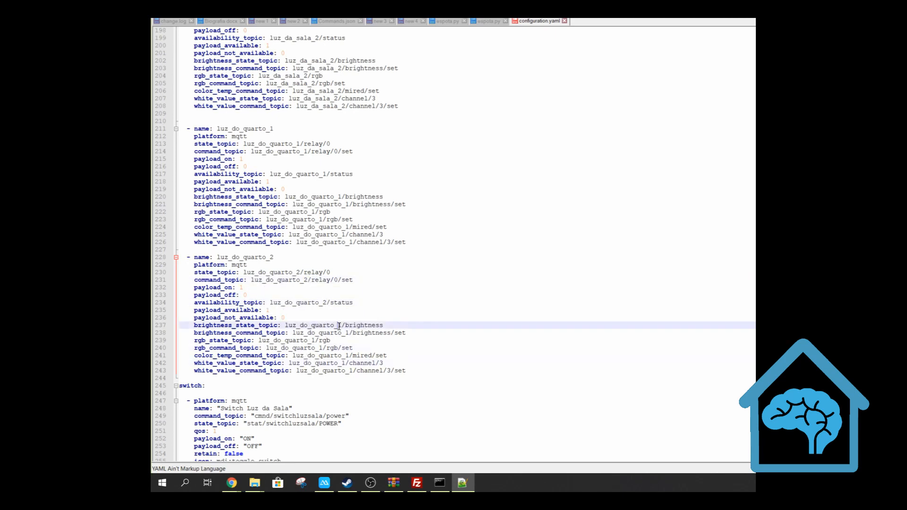
text(2)
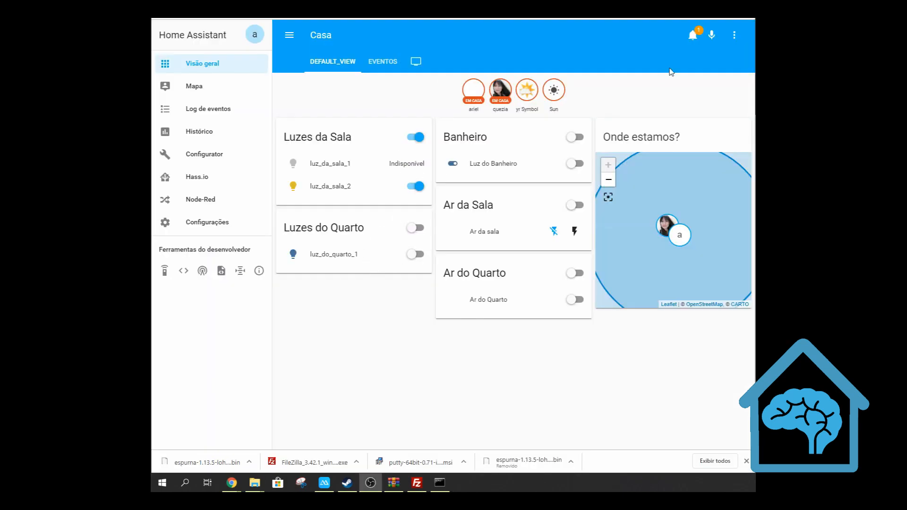
On the Home Assistant dashboard, start configuring the user interface and open the Luzes do Quarto card for editing
click(733, 38)
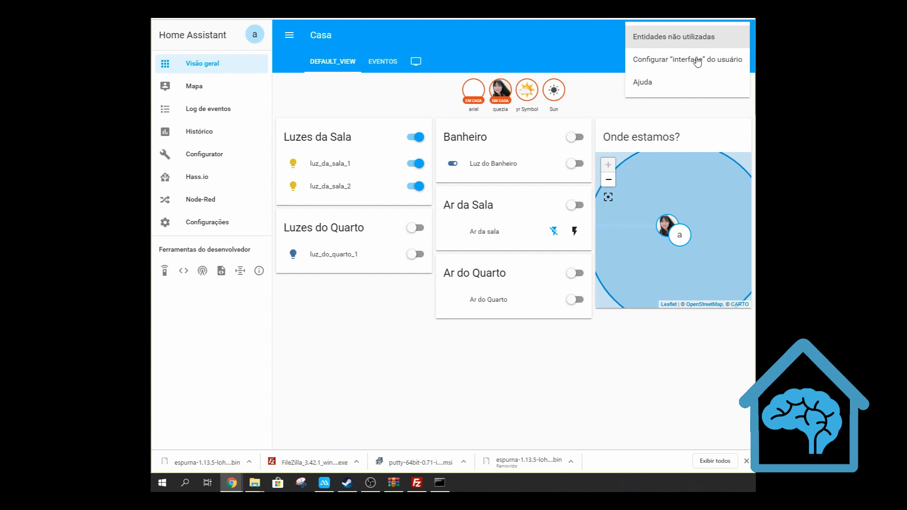
click(676, 68)
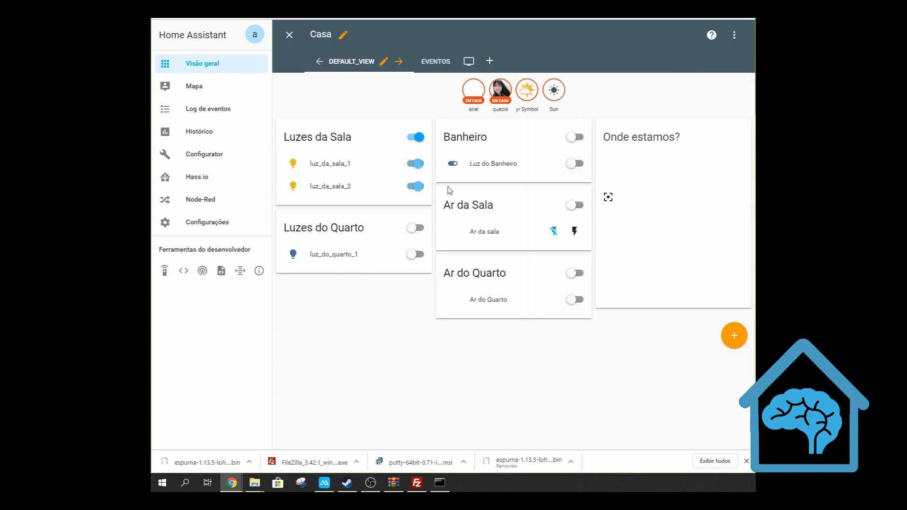
click(294, 310)
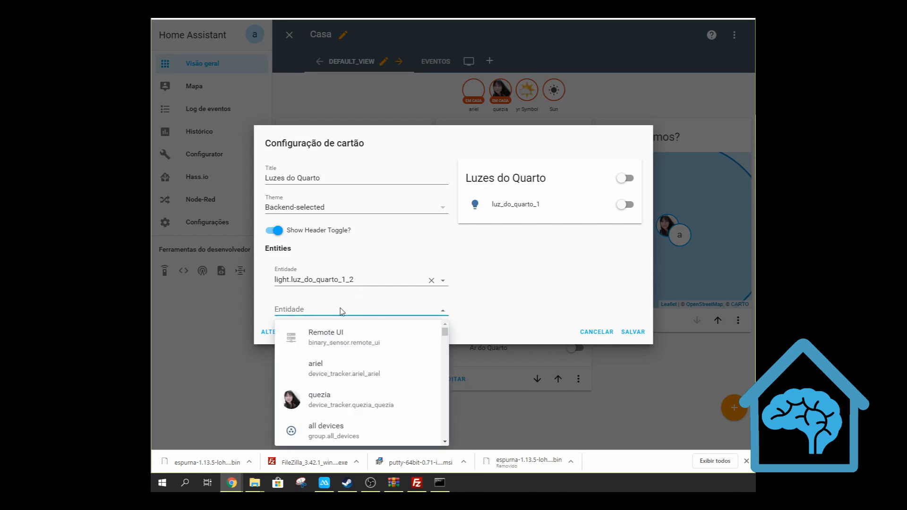
Add the entity light.luz_do_quarto_2 to the Luzes do Quarto card and save the card
text(light.lu)
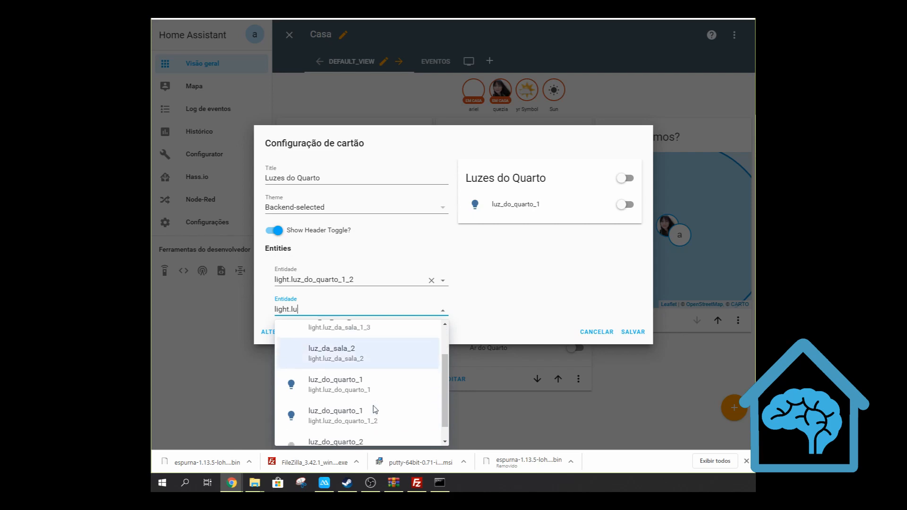
scroll(364, 397, down, 1)
scroll(348, 422, down, 1)
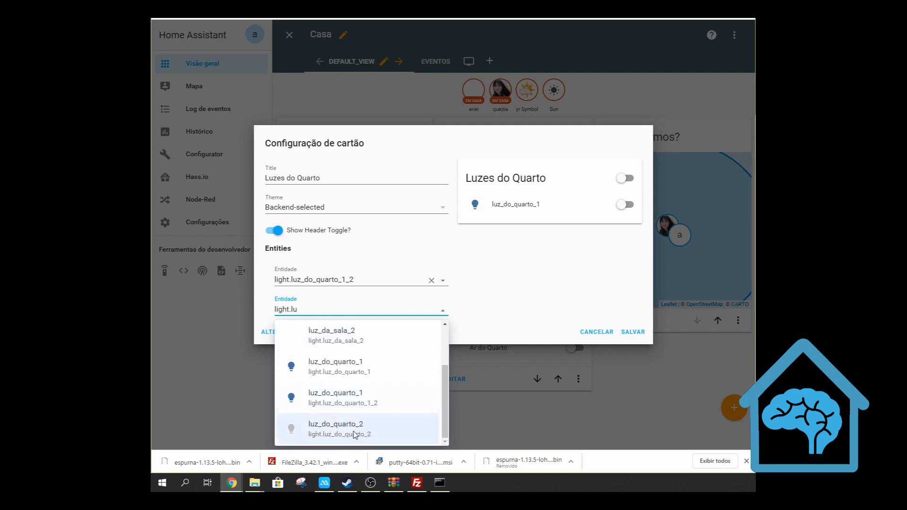
click(367, 435)
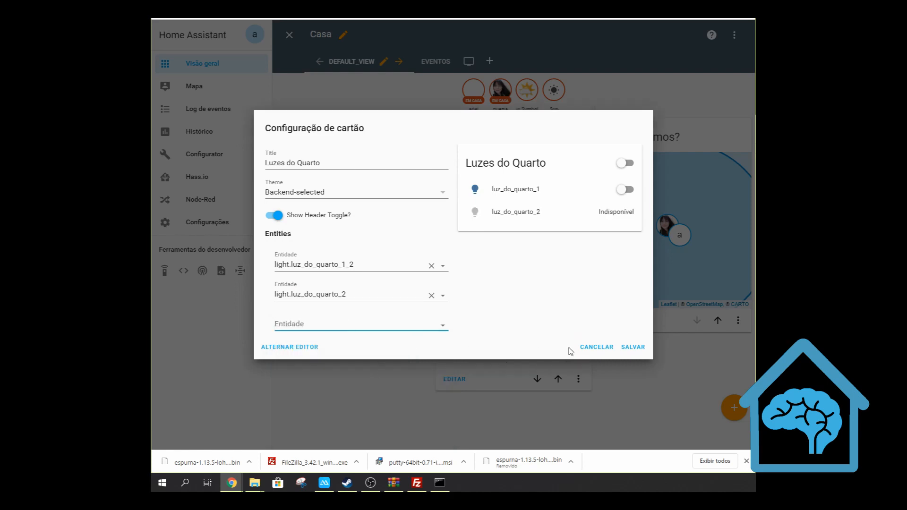
click(645, 352)
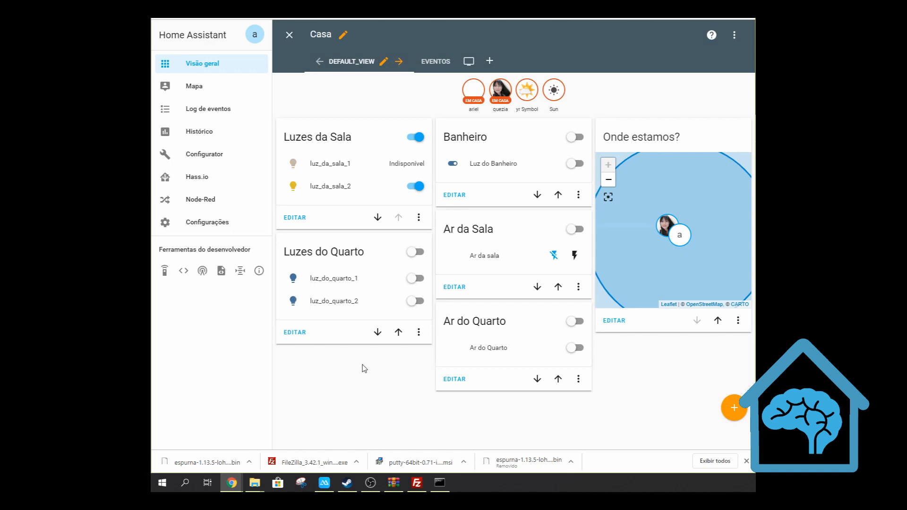
Test the new bulb by switching luz_do_quarto_2 on from the Luzes do Quarto card
click(416, 302)
click(415, 302)
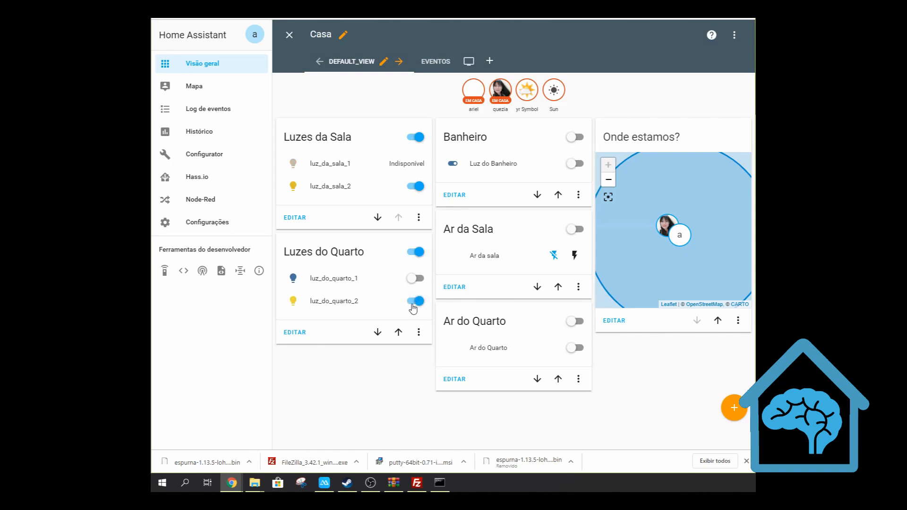